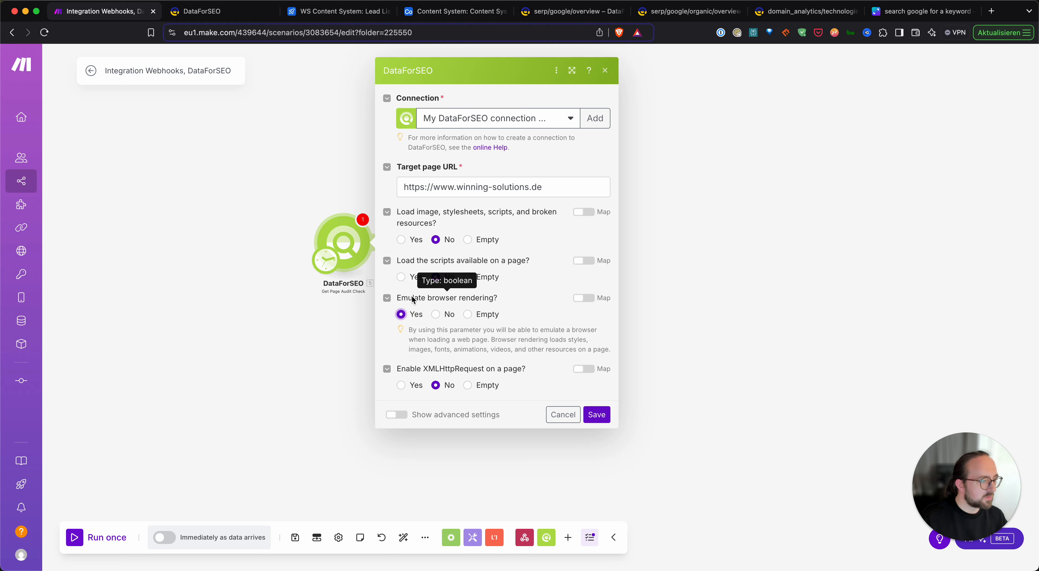
# Step: Enable loading of the page's available scripts in the Get Page Audit Check module, save it, and reposition the module on the canvas
pyautogui.click(401, 277)
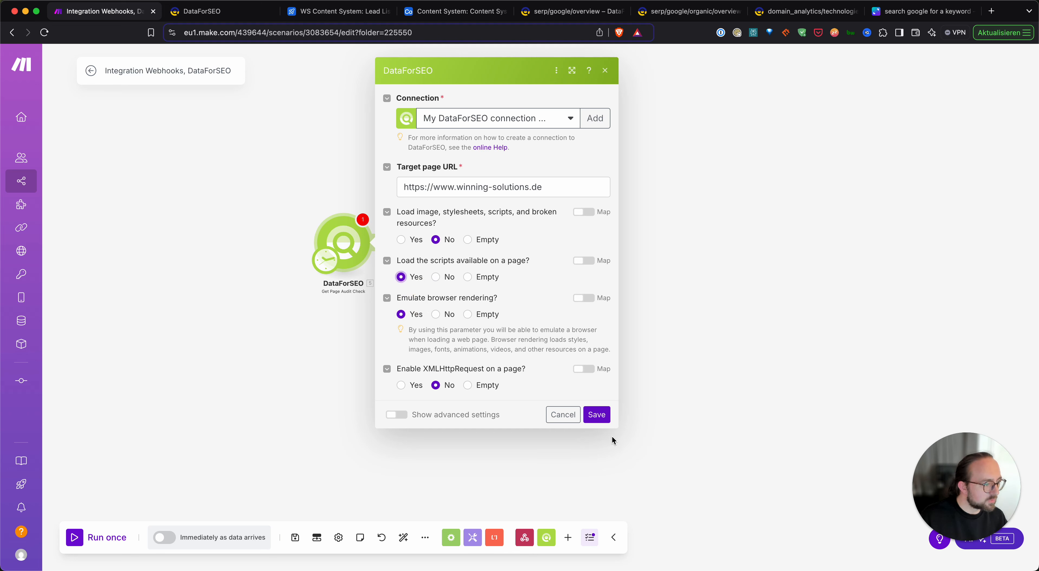
pyautogui.click(596, 414)
pyautogui.moveTo(341, 327); pyautogui.dragTo(408, 319)
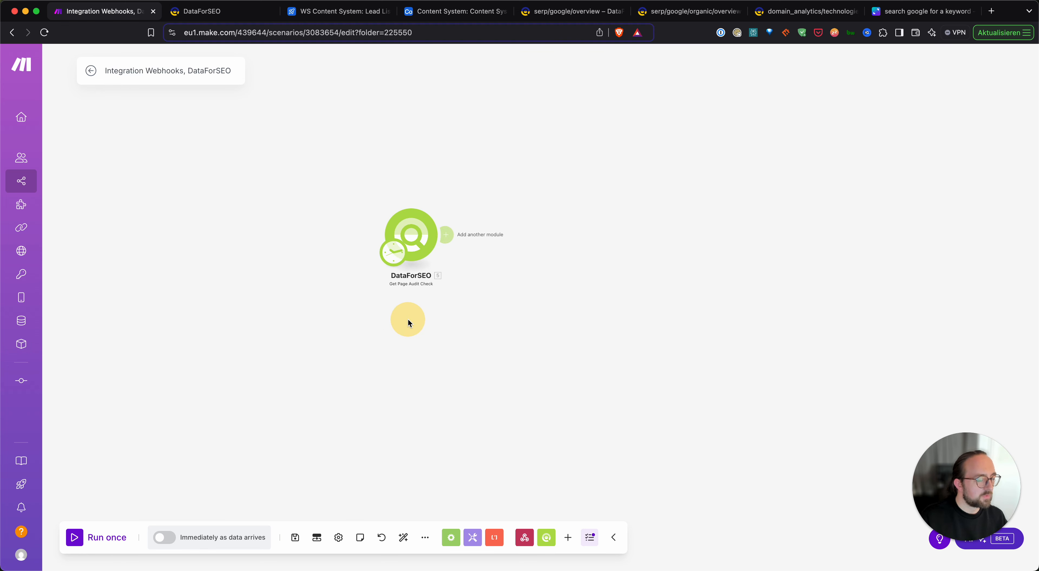
pyautogui.moveTo(412, 215); pyautogui.dragTo(369, 206)
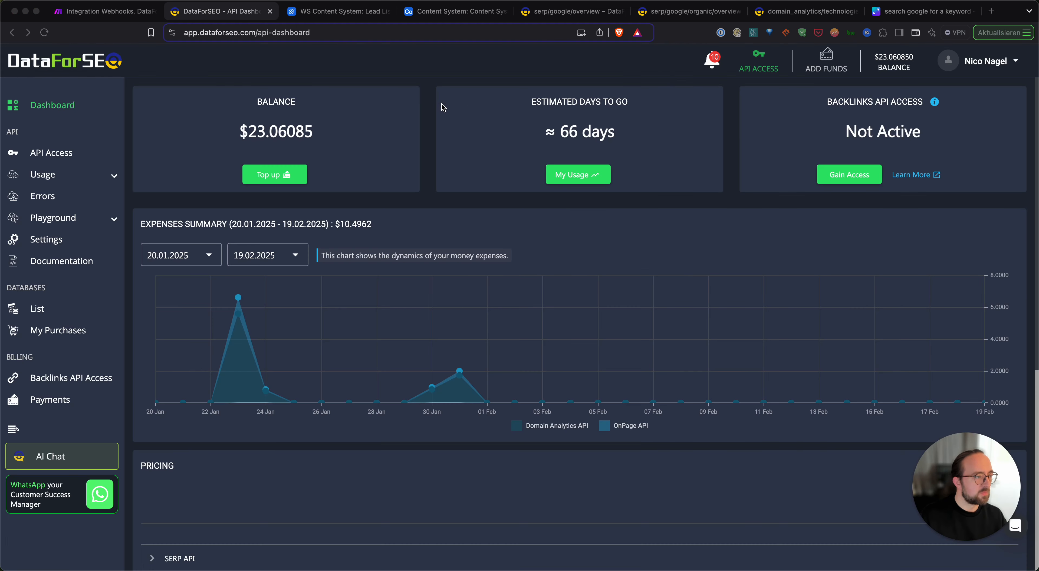
# Step: Check the balance and API access options on the DataForSEO dashboard, then return to the Make scenario
pyautogui.click(365, 91)
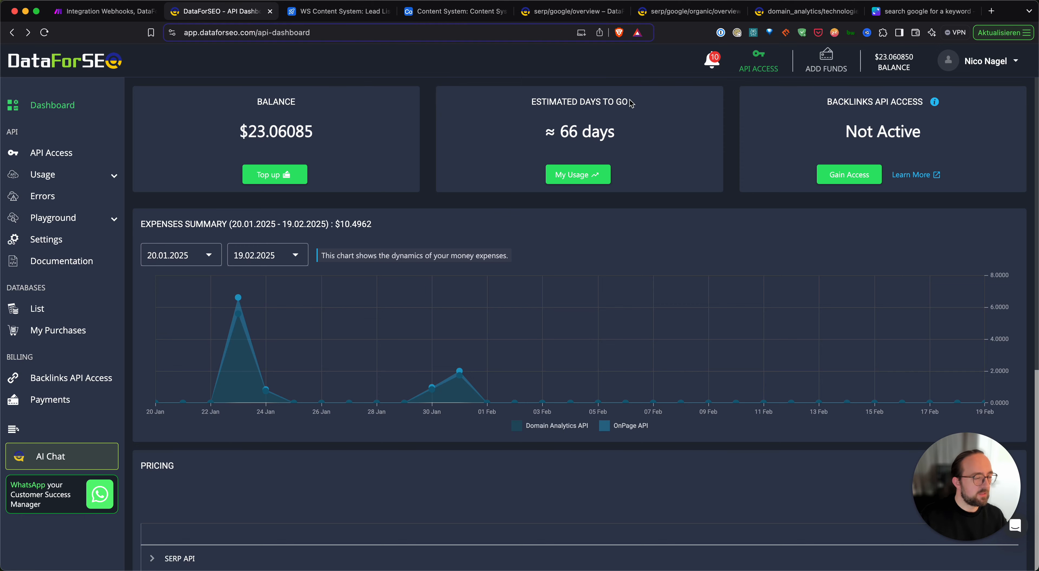
pyautogui.click(104, 11)
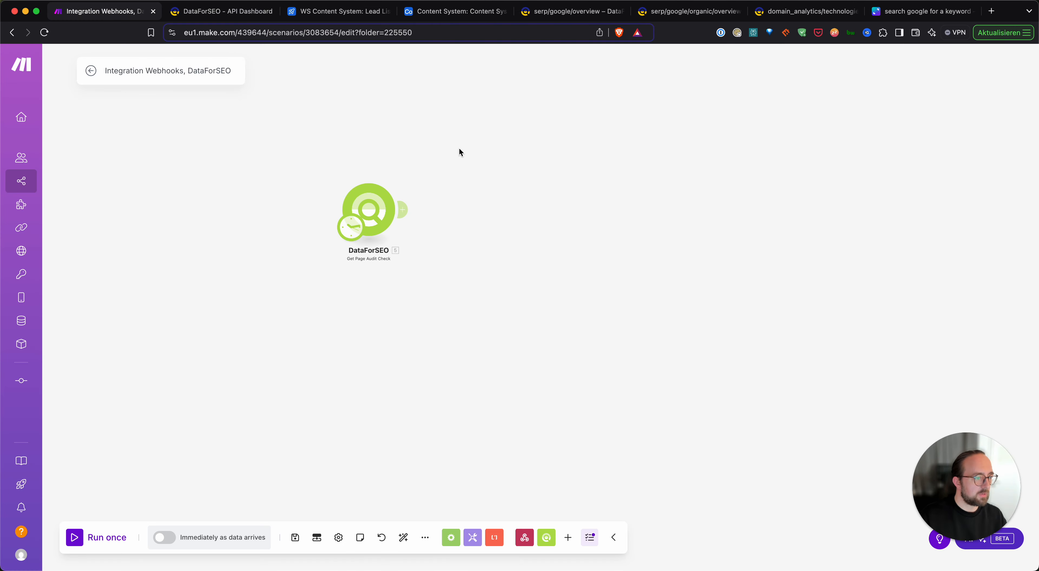
pyautogui.click(235, 12)
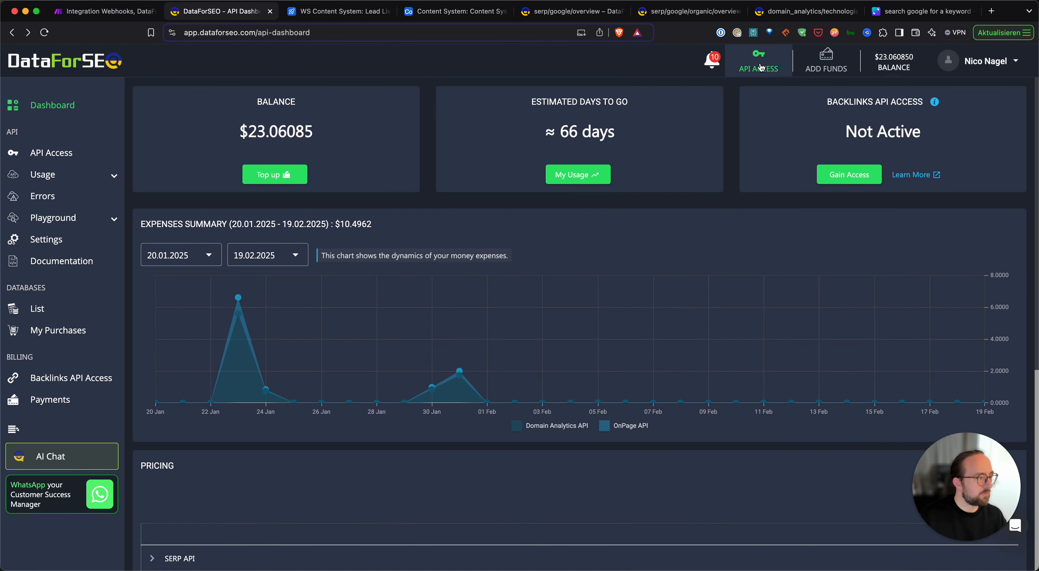
pyautogui.click(101, 12)
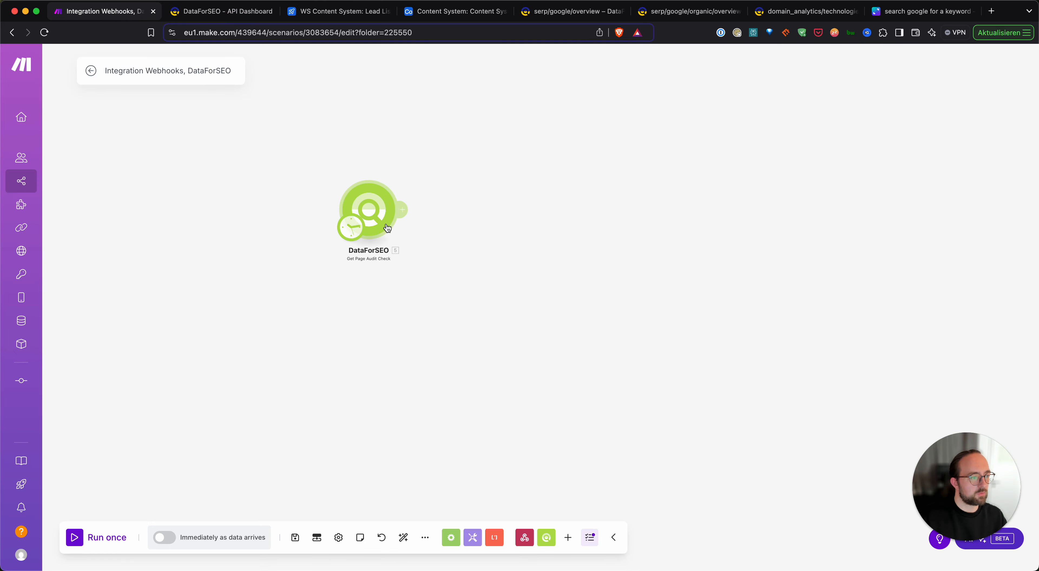
# Step: Run only the Get Page Audit Check module
pyautogui.click(379, 208)
pyautogui.click(381, 161)
pyautogui.rightClick(376, 199)
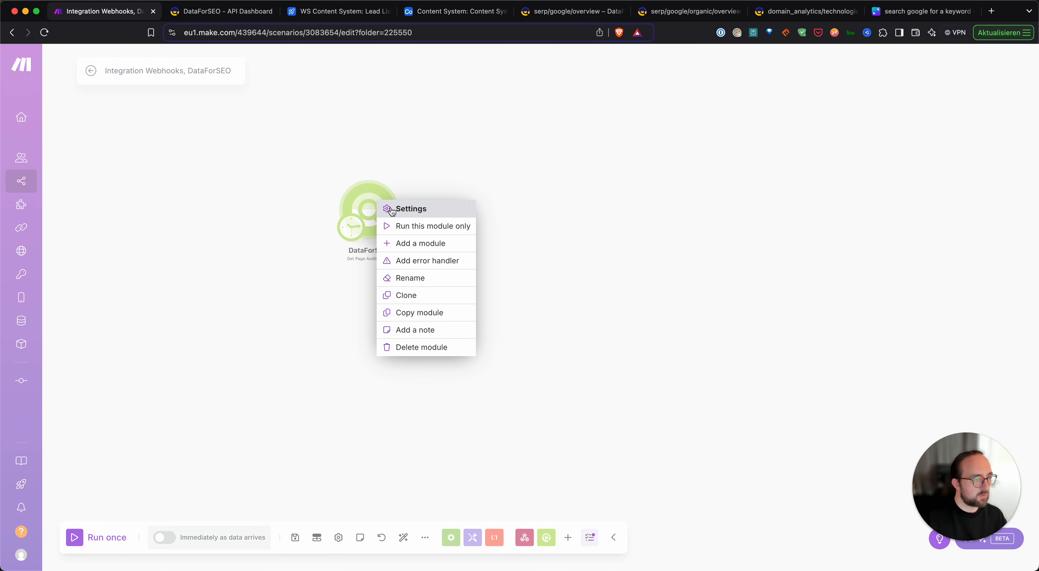
pyautogui.click(456, 224)
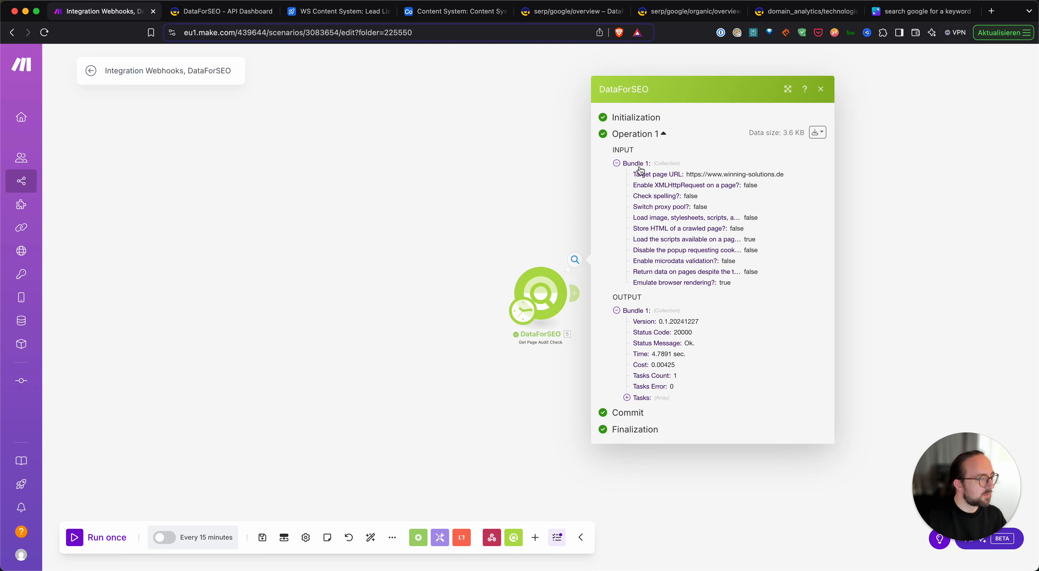
# Step: Expand the run output down through tasks, result and items, and examine the page's onpage_score
pyautogui.click(627, 398)
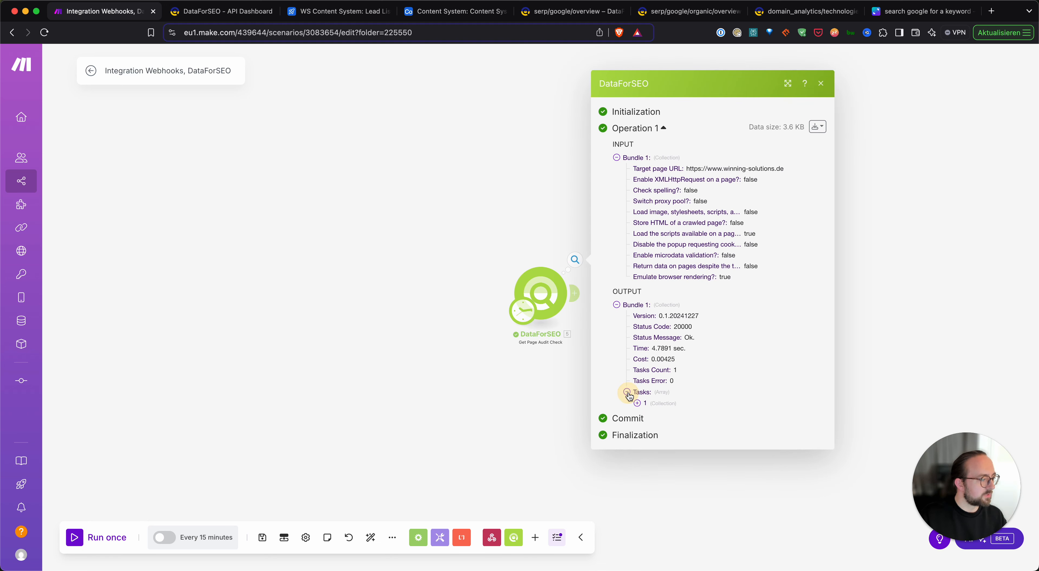
pyautogui.click(637, 408)
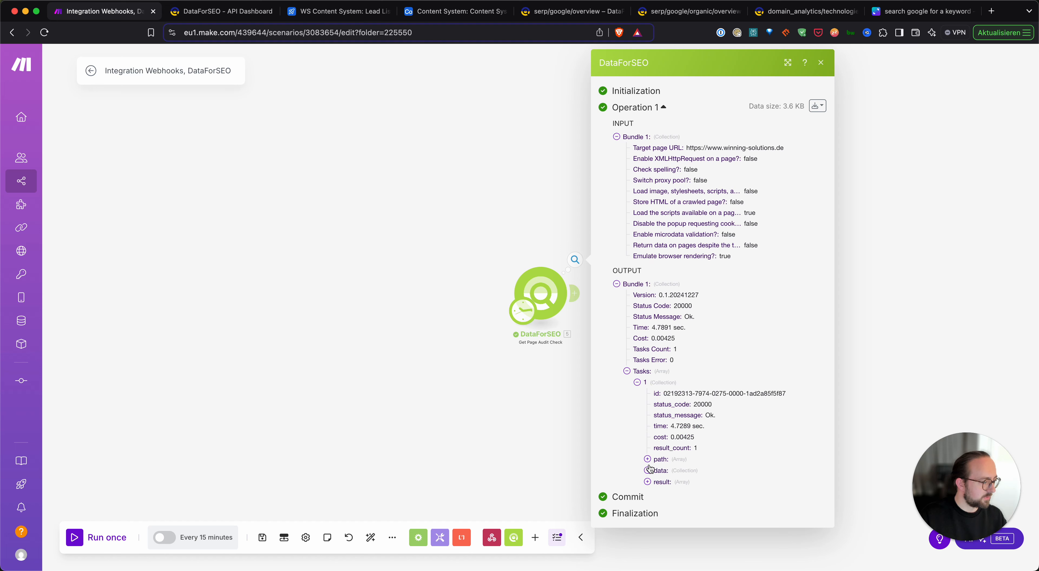
pyautogui.click(648, 481)
pyautogui.click(657, 492)
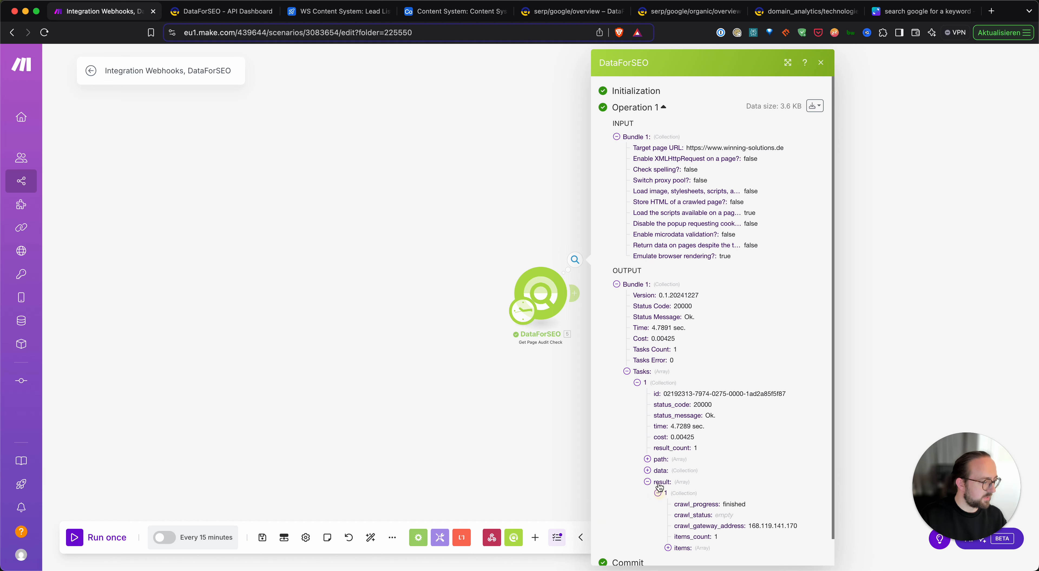
pyautogui.scroll(-1, 663, 501)
pyautogui.scroll(-1, 669, 522)
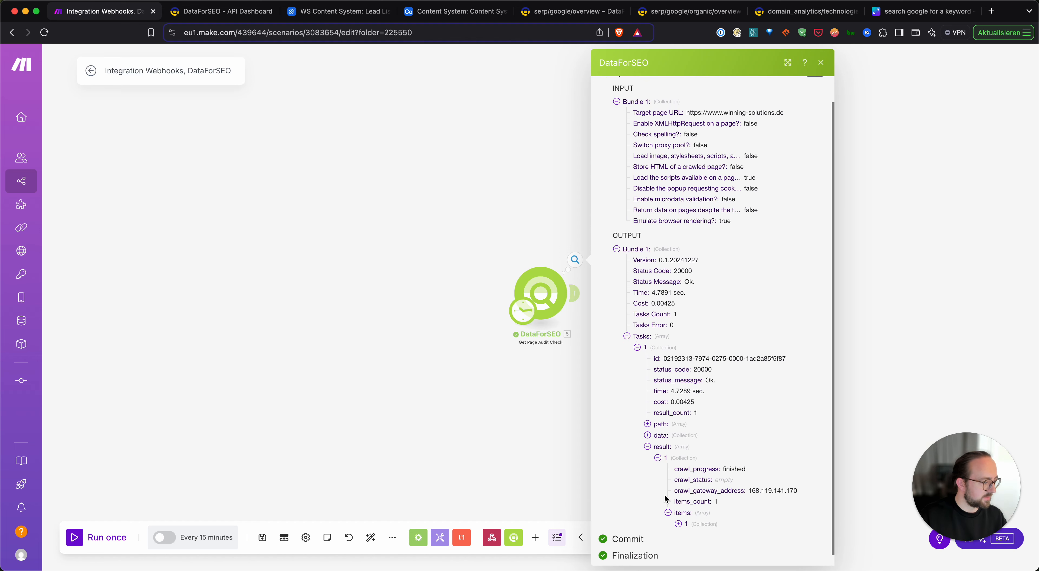
pyautogui.click(669, 509)
pyautogui.scroll(-7, 669, 482)
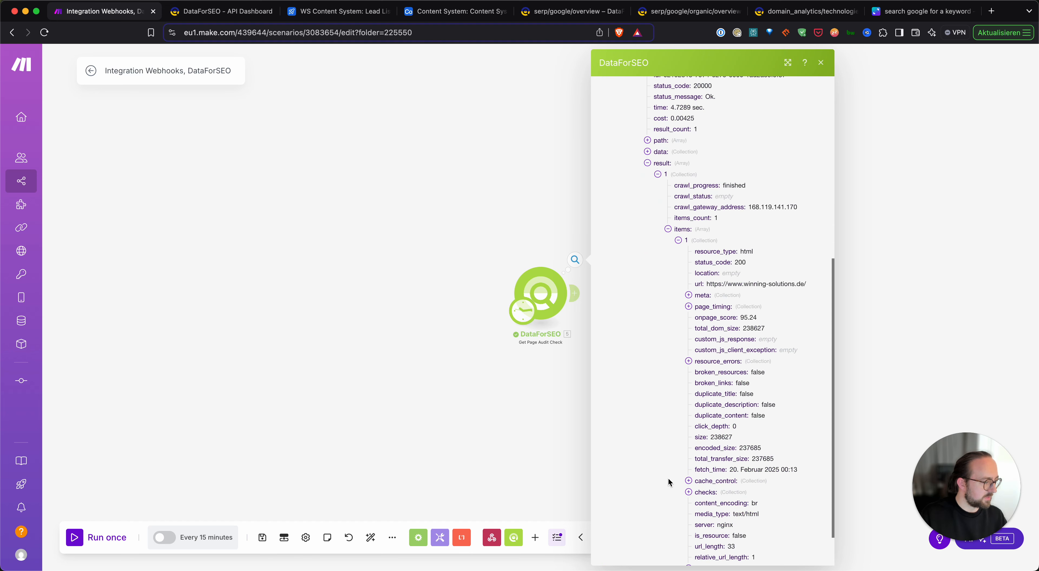
pyautogui.scroll(-1, 786, 247)
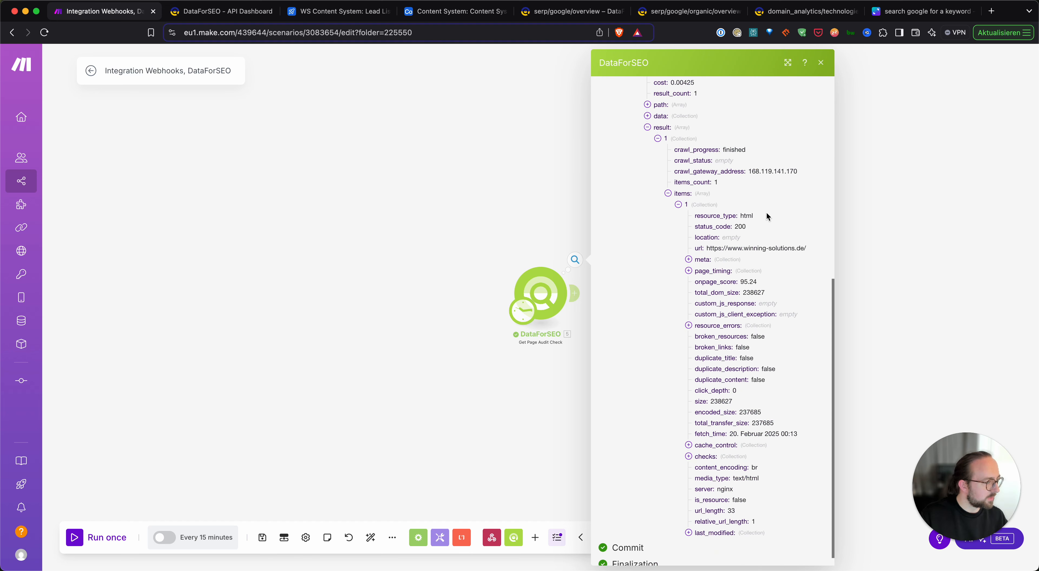
pyautogui.scroll(-1, 754, 228)
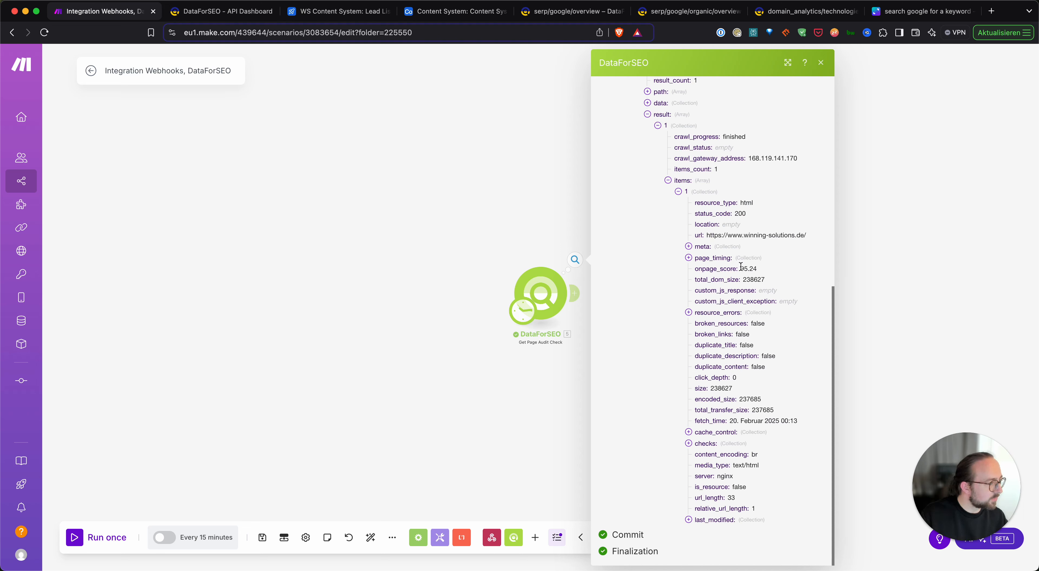
pyautogui.moveTo(741, 267); pyautogui.dragTo(747, 267)
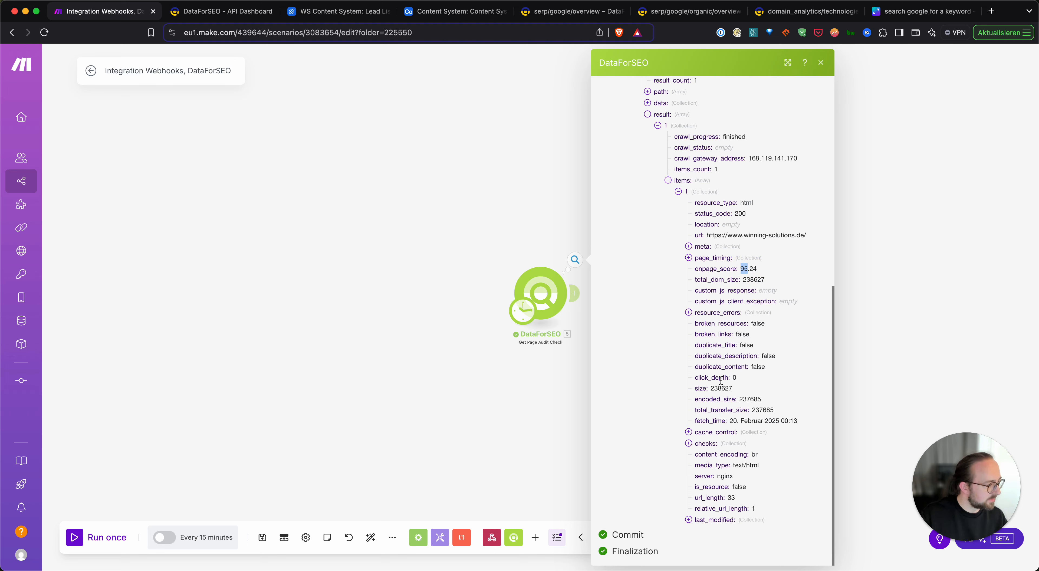
# Step: Expand the checks collection in the audit output and review the individual SEO checks
pyautogui.click(690, 443)
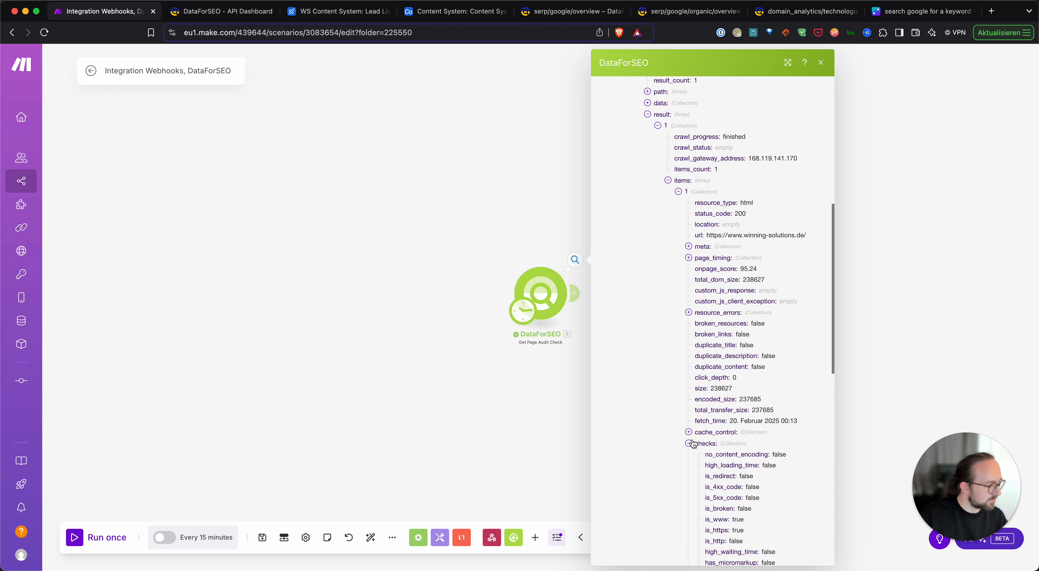
pyautogui.scroll(-7, 691, 442)
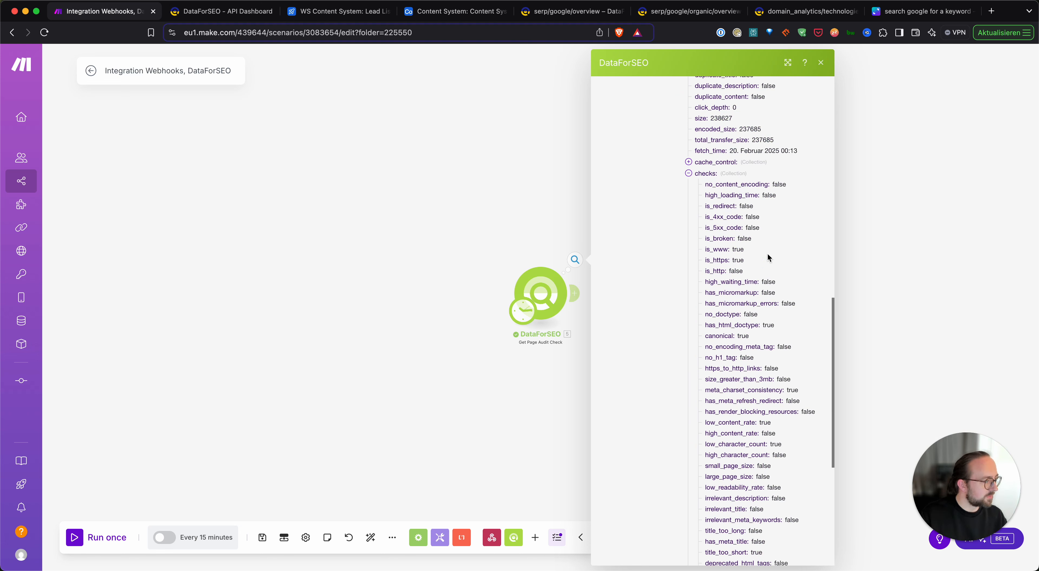
pyautogui.scroll(-6, 795, 255)
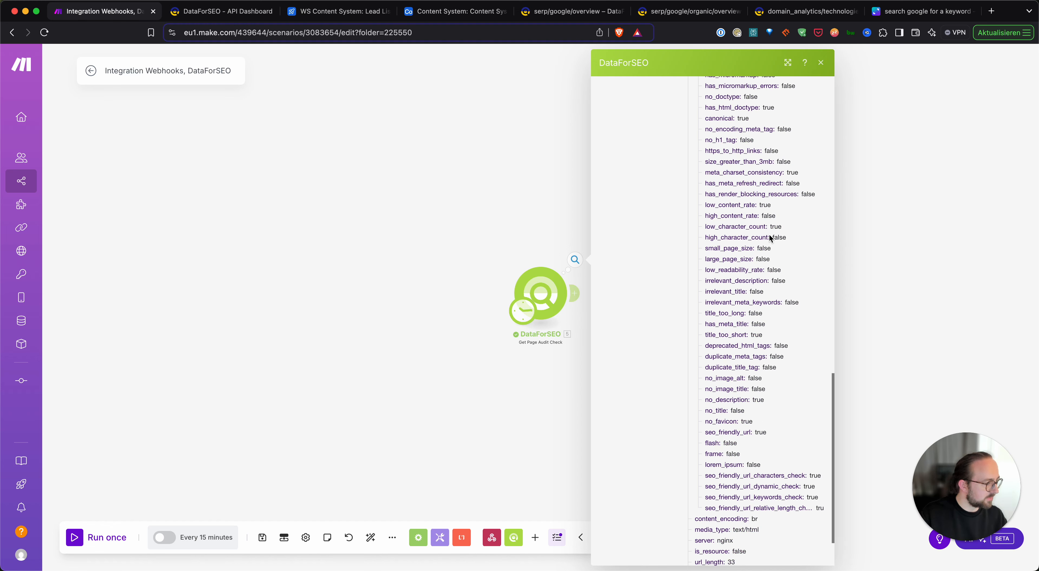
pyautogui.scroll(-1, 769, 235)
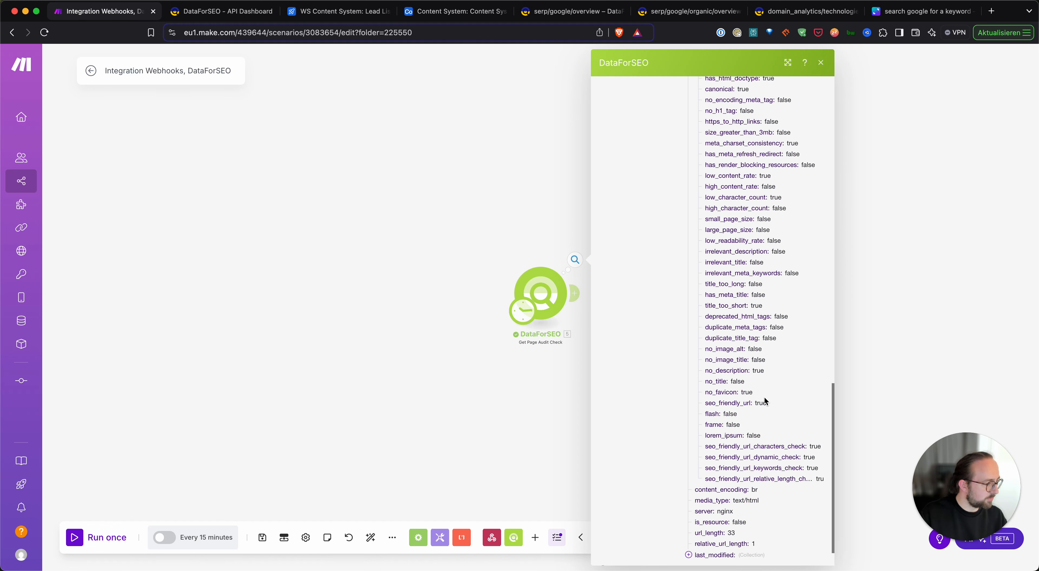
pyautogui.scroll(-1, 766, 395)
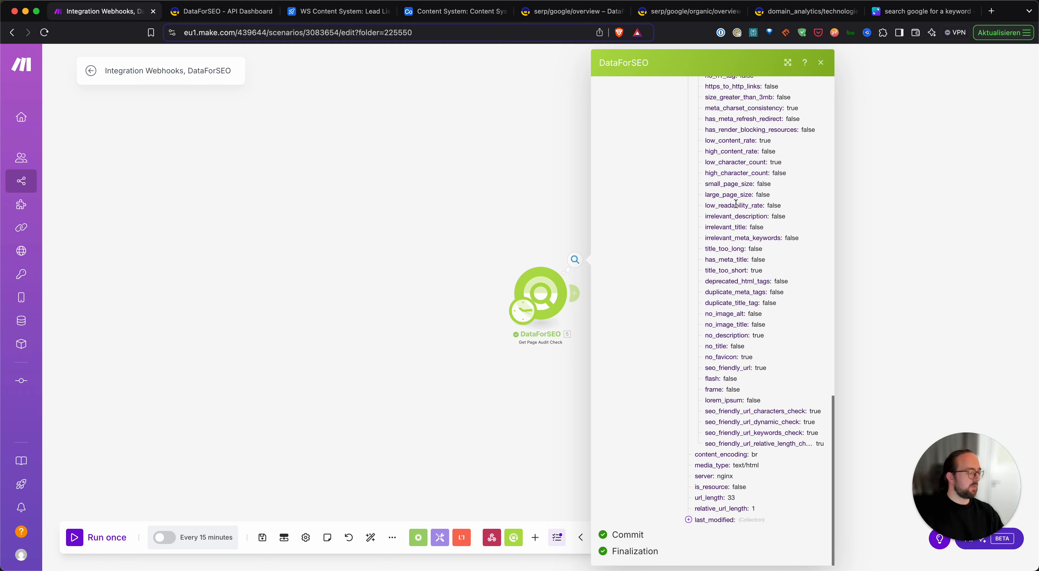
pyautogui.scroll(20, 750, 236)
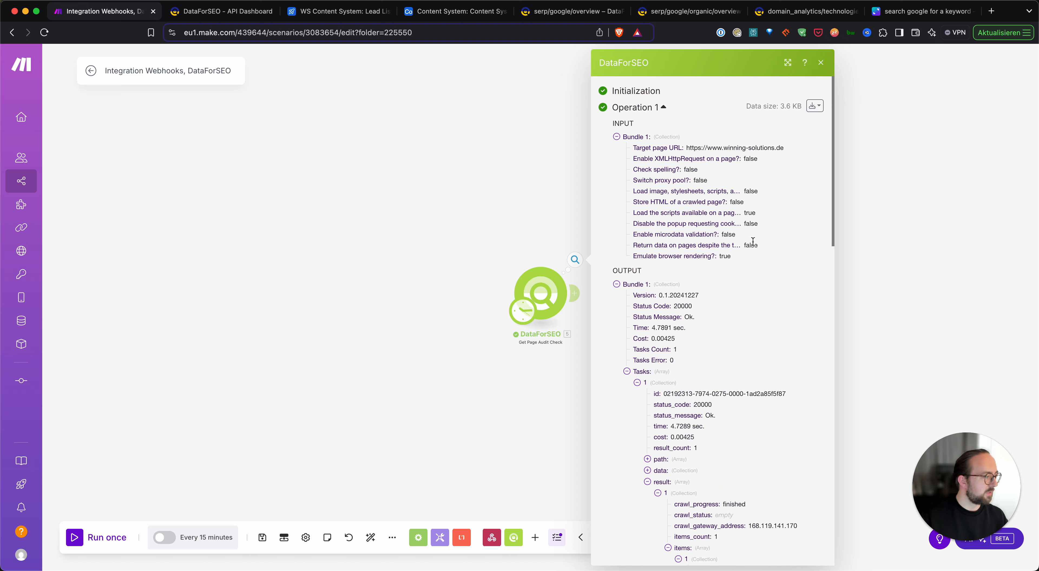
# Step: Close the run output, reposition the audit module on the canvas and reattach its schedule trigger
pyautogui.click(446, 188)
pyautogui.moveTo(531, 309); pyautogui.dragTo(492, 222)
pyautogui.moveTo(544, 293); pyautogui.dragTo(483, 228)
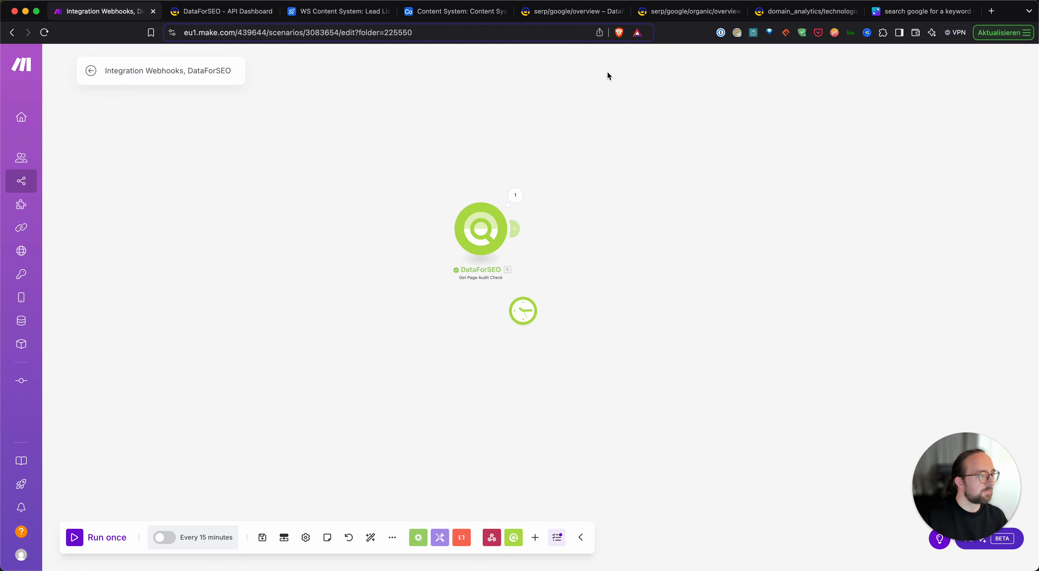
pyautogui.moveTo(517, 326); pyautogui.dragTo(470, 259)
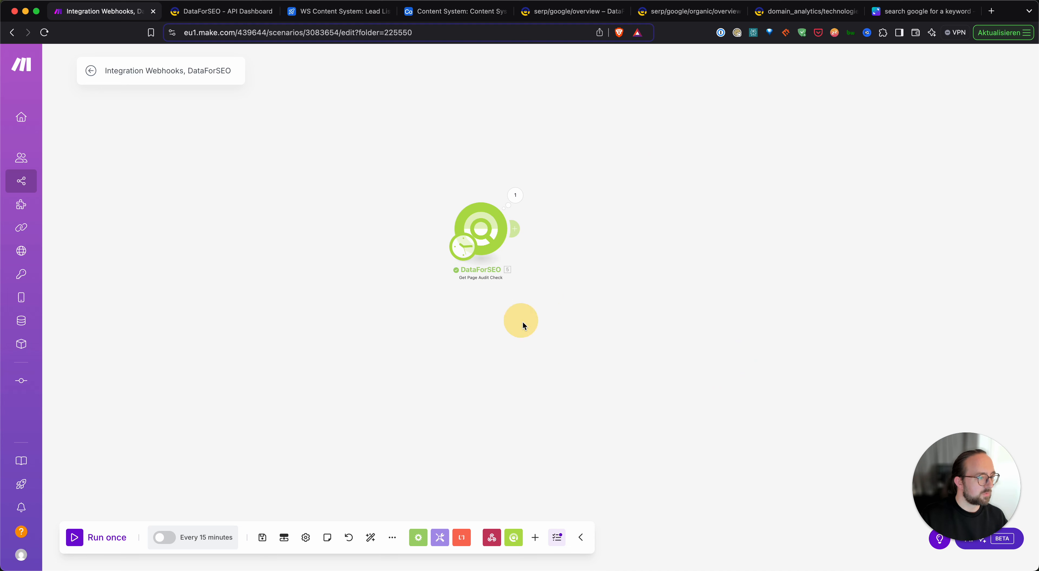
pyautogui.moveTo(479, 218); pyautogui.dragTo(445, 260)
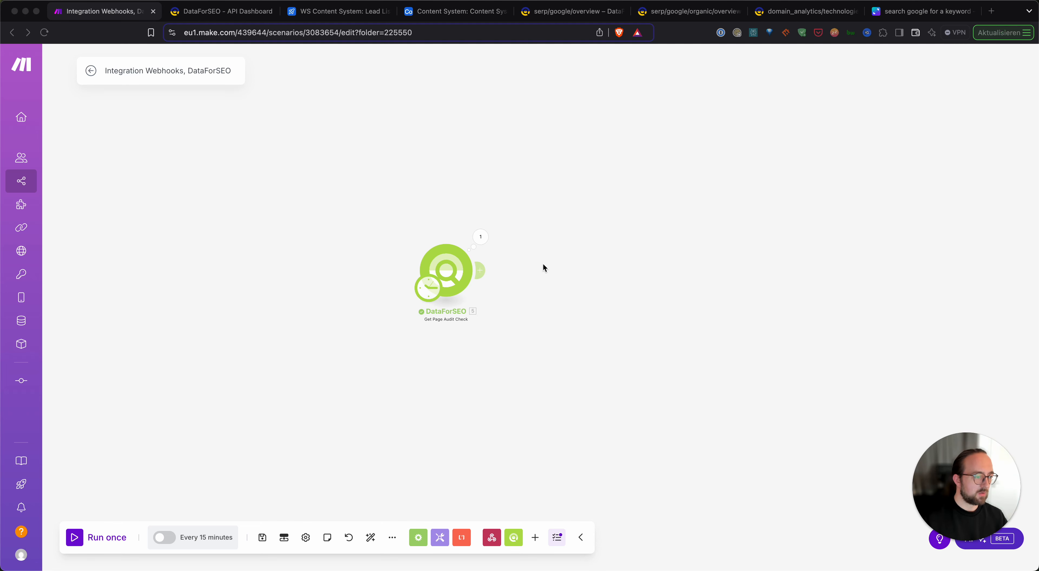
# Step: Delete the Get Page Audit Check module from the scenario
pyautogui.click(536, 280)
pyautogui.rightClick(425, 268)
pyautogui.click(450, 235)
pyautogui.rightClick(452, 270)
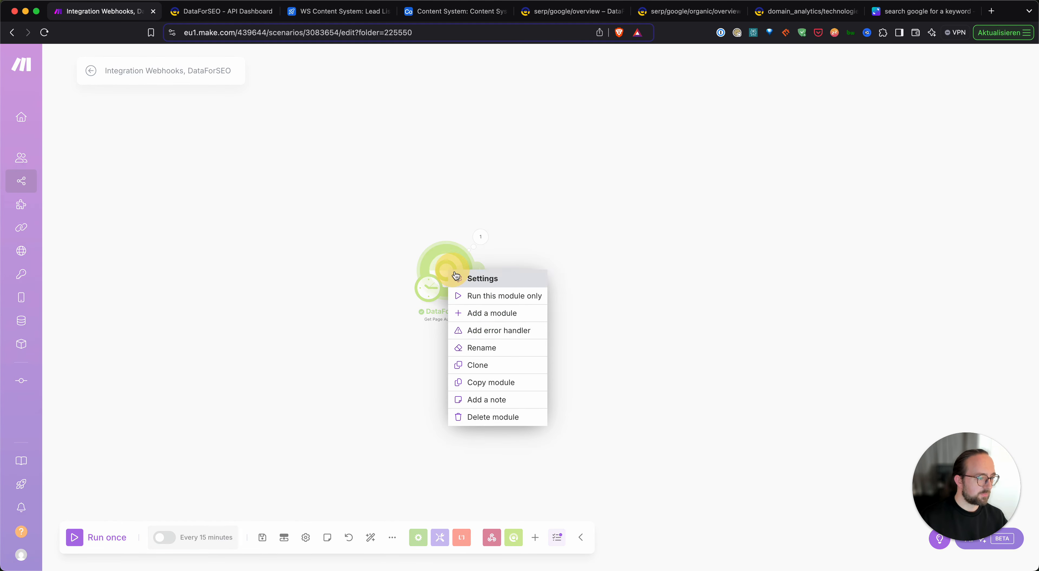
pyautogui.click(515, 417)
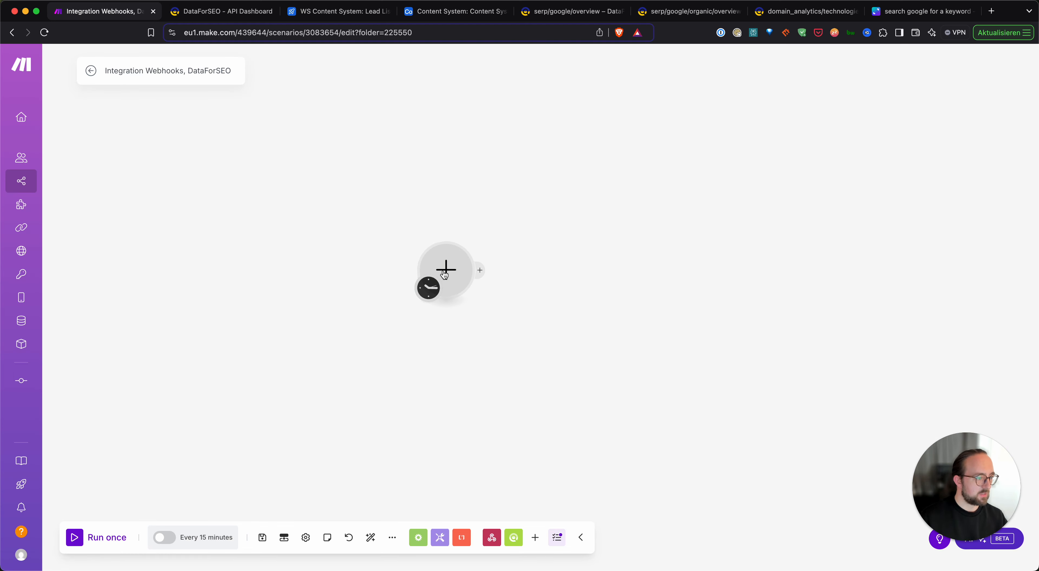
# Step: Add the DataForSEO Get Parsed SERP module to the empty slot, searching its modules for "get parse"
pyautogui.click(444, 272)
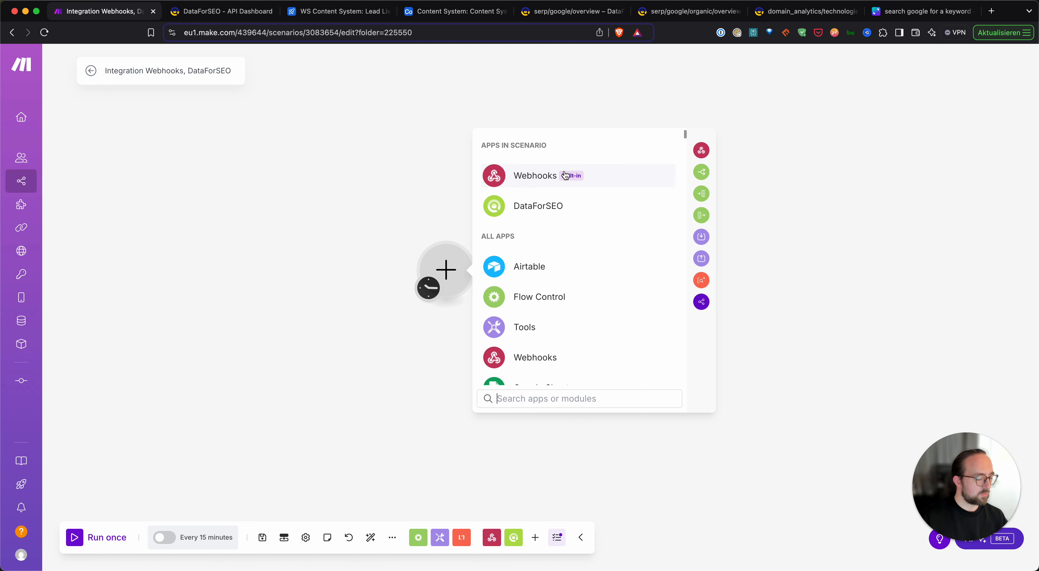
pyautogui.moveTo(565, 175)
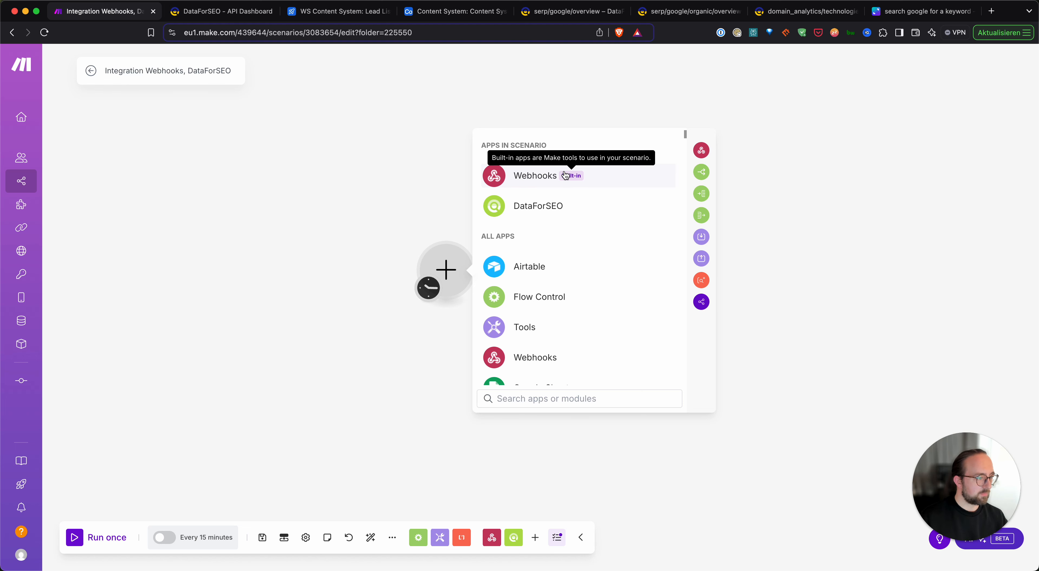
pyautogui.click(563, 206)
pyautogui.moveTo(584, 196)
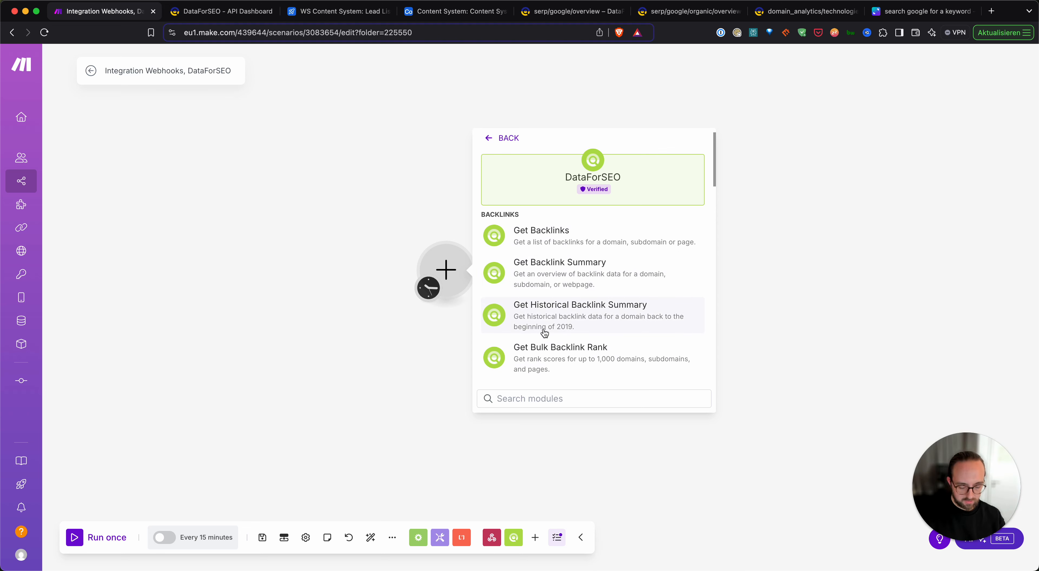
pyautogui.write('get parse')
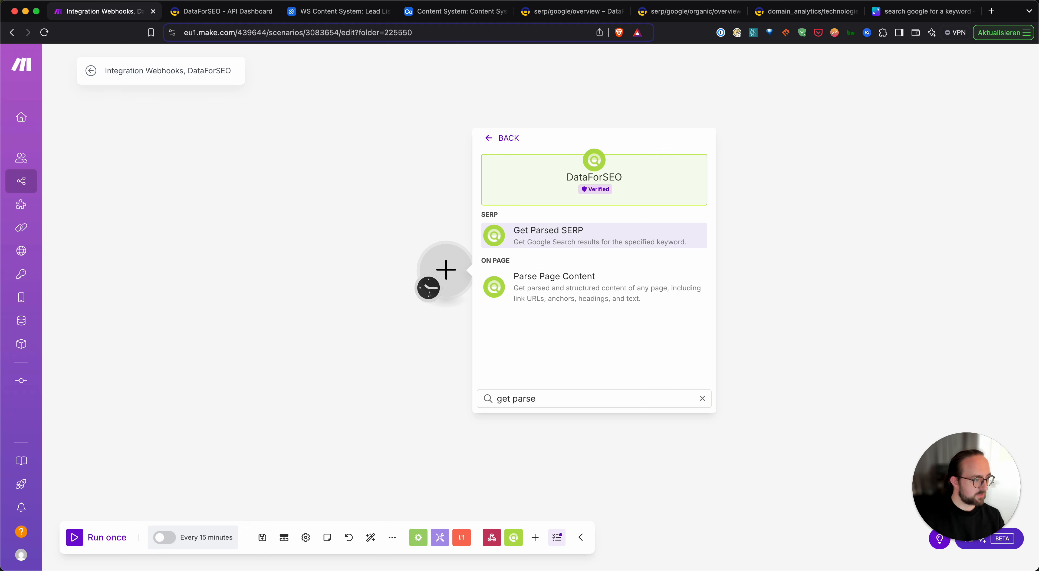
pyautogui.click(554, 240)
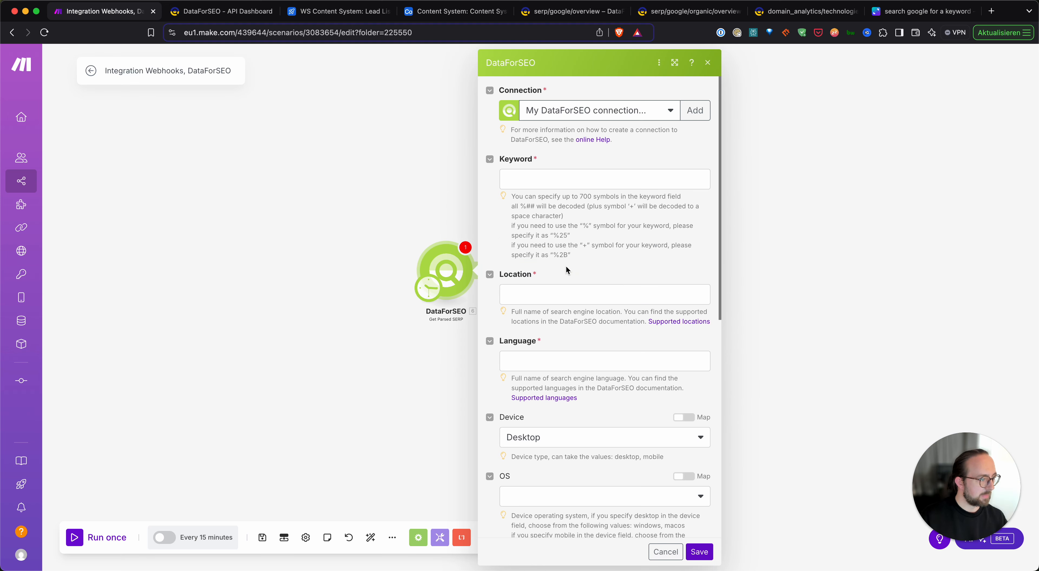
# Step: Set the Get Parsed SERP keyword to "dentist munich", the location to Germany and the language to german
pyautogui.click(547, 177)
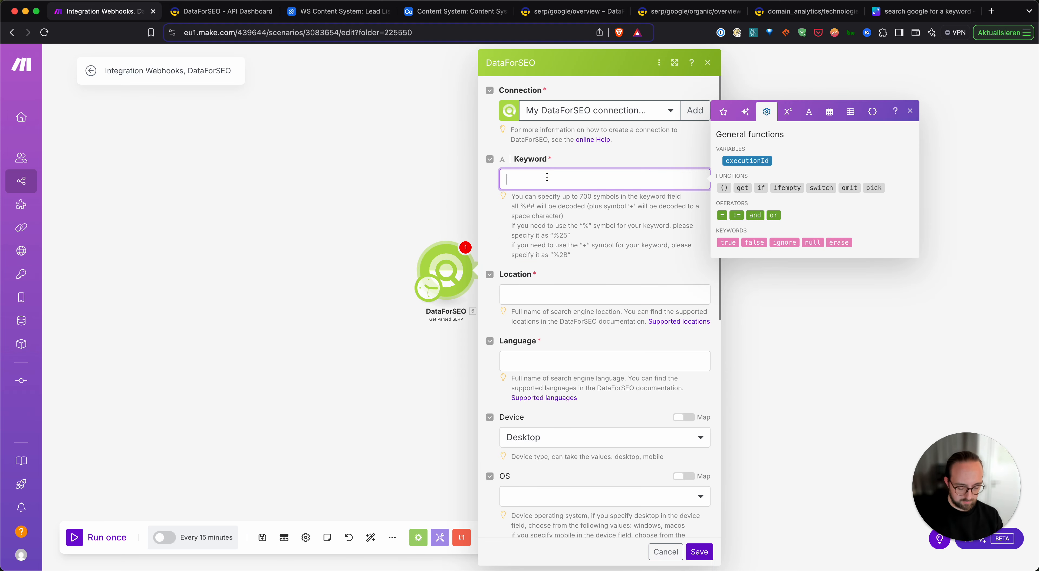
pyautogui.write('dentist munich')
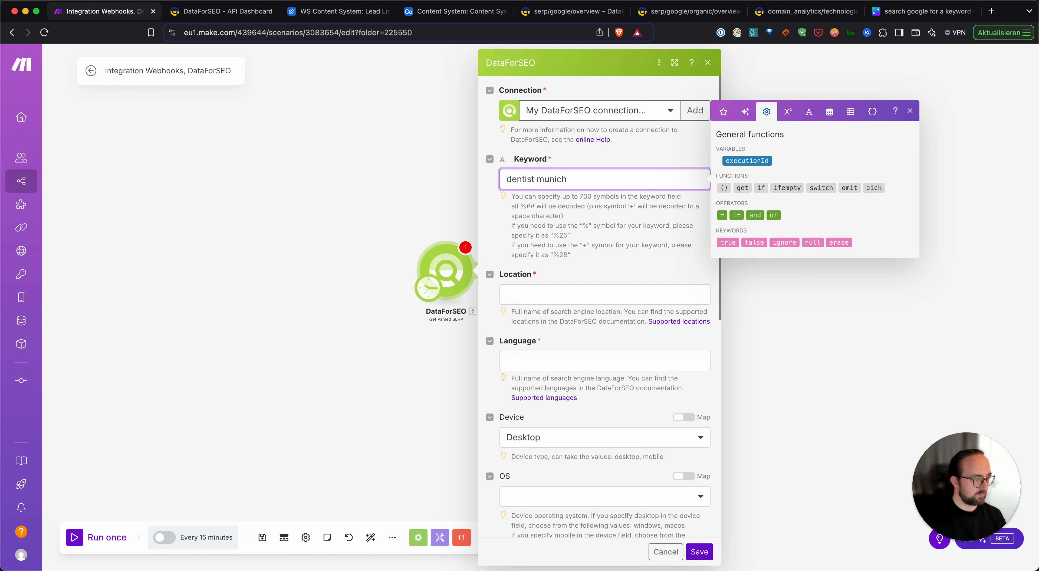
pyautogui.click(545, 290)
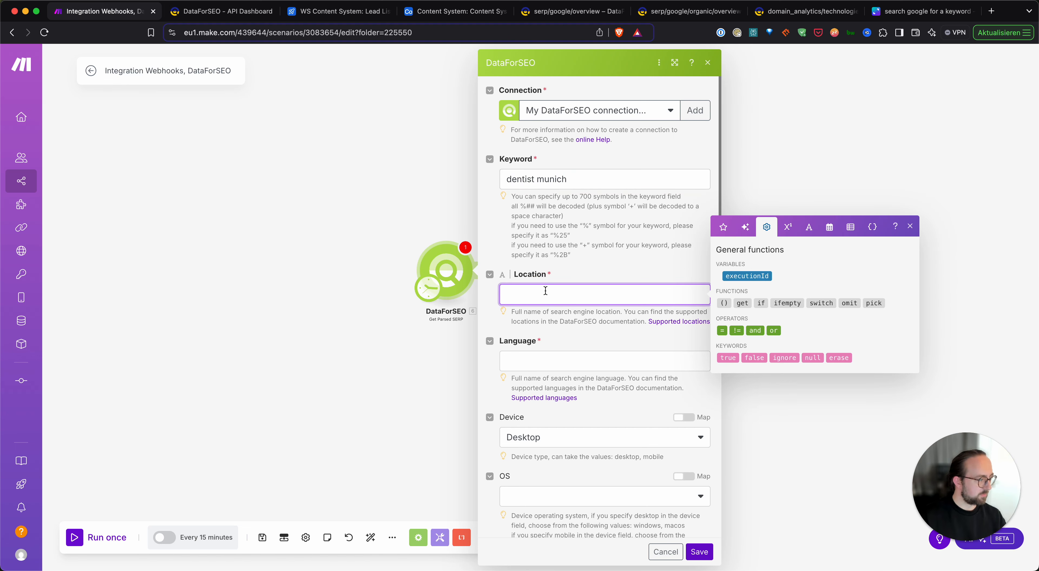
pyautogui.scroll(-3, 567, 284)
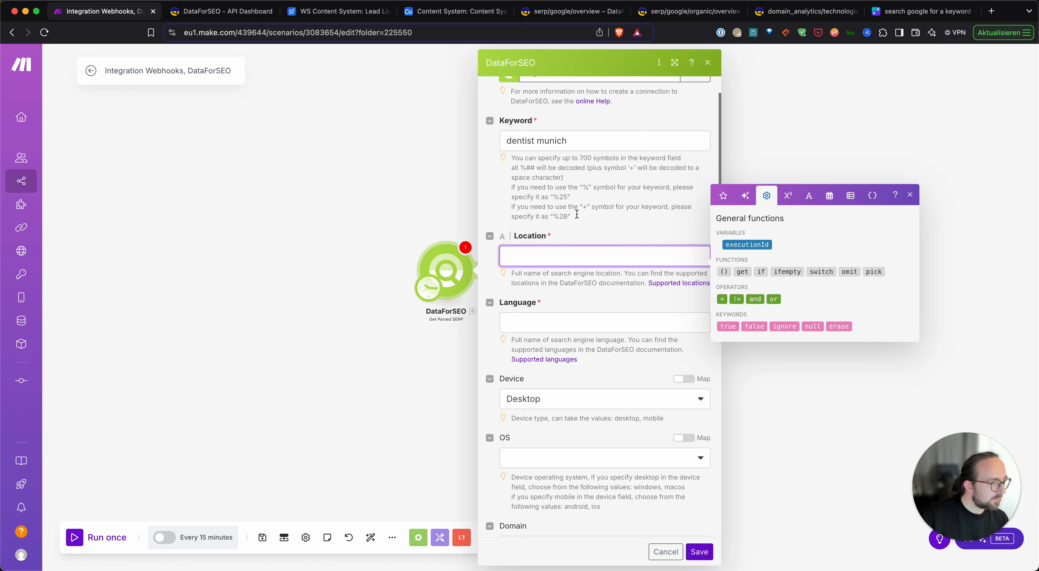
pyautogui.write('Germany')
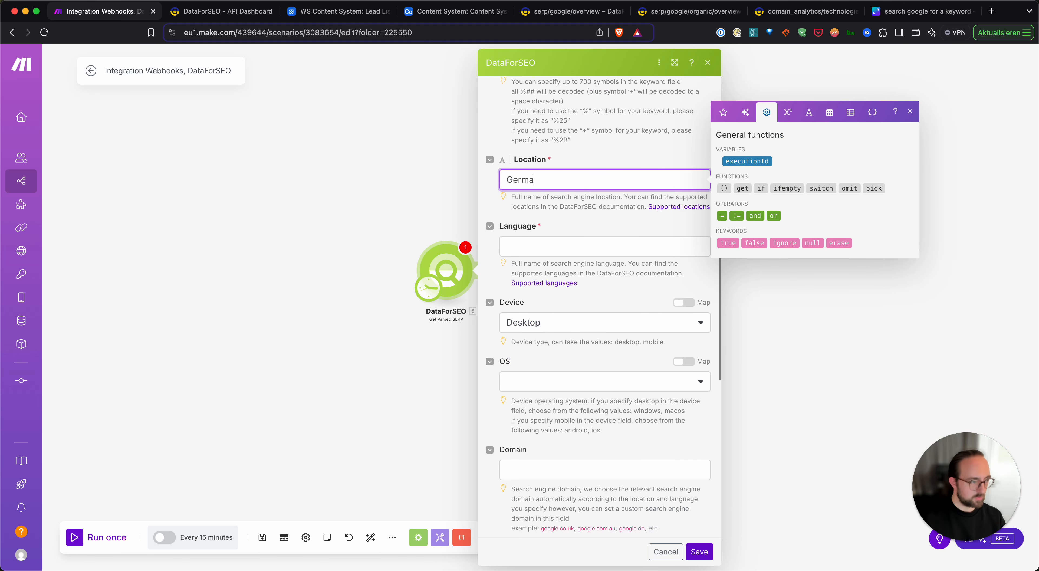
pyautogui.click(569, 248)
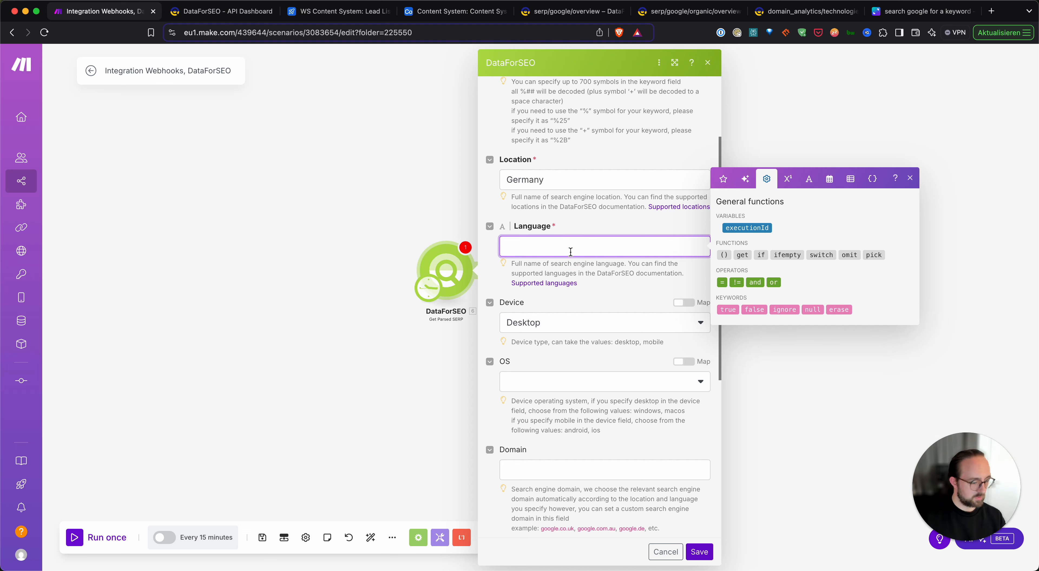
pyautogui.write('german')
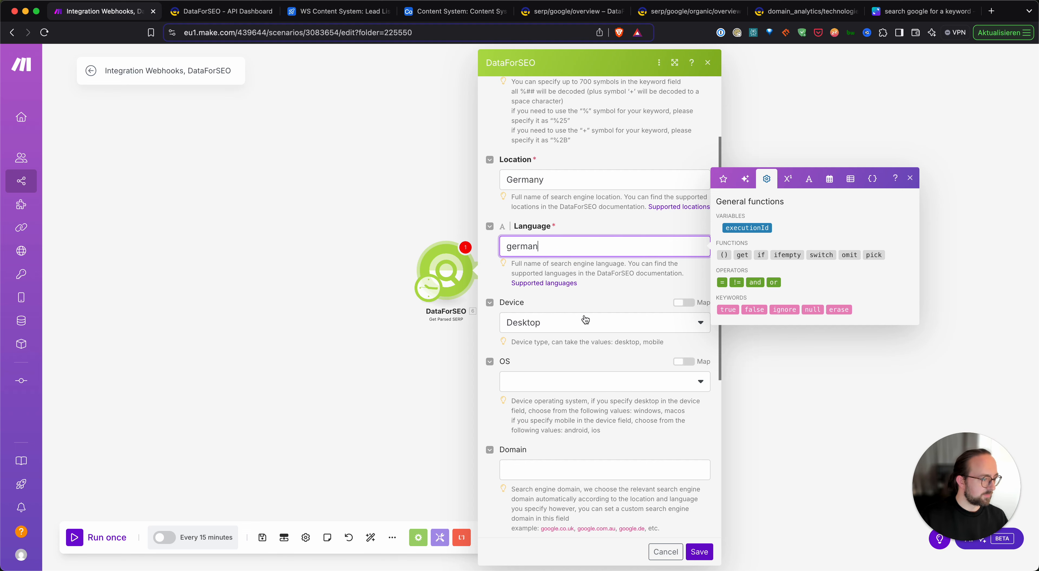
# Step: Check the device options, keeping Desktop, and set the search engine domain to google.de
pyautogui.scroll(-2, 589, 325)
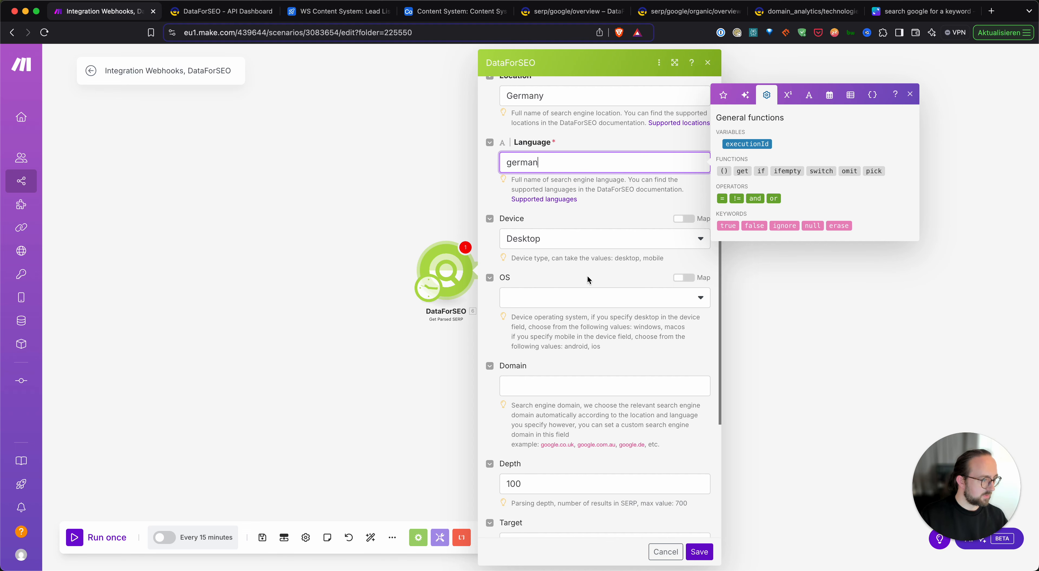
pyautogui.scroll(-2, 588, 279)
pyautogui.click(540, 168)
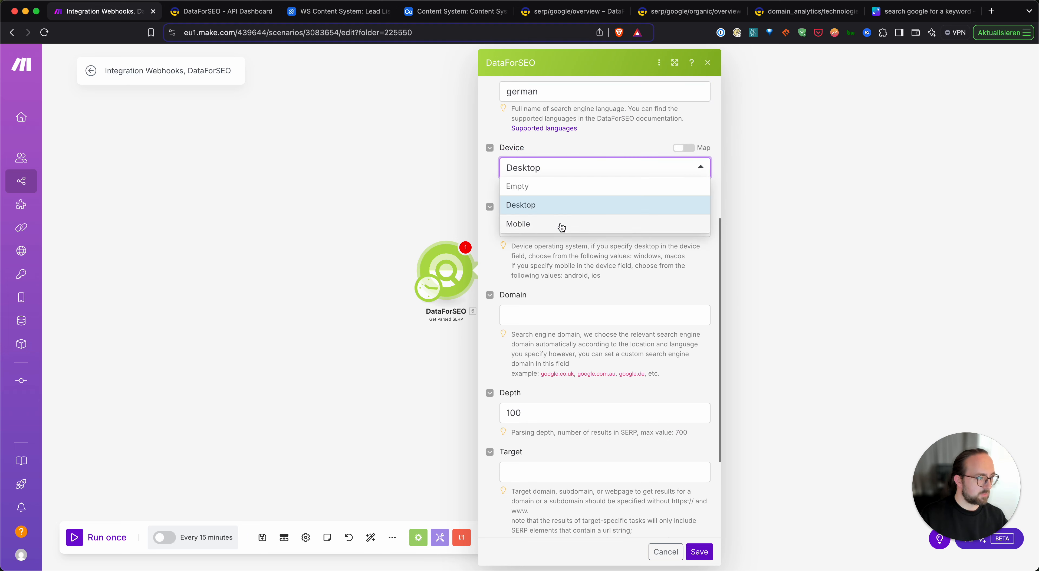
pyautogui.click(582, 293)
pyautogui.scroll(-1, 582, 290)
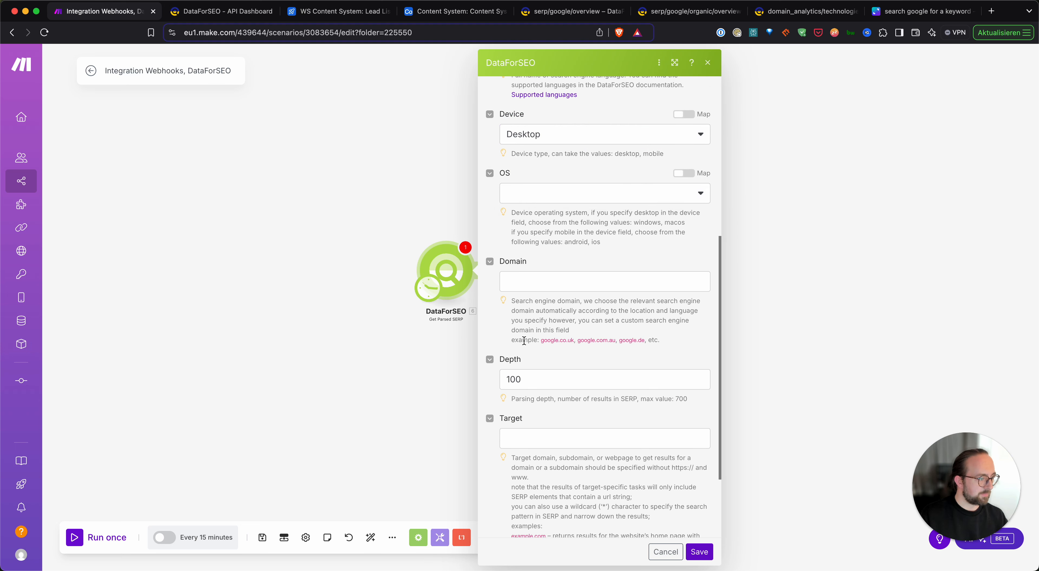
pyautogui.click(586, 281)
pyautogui.write('go')
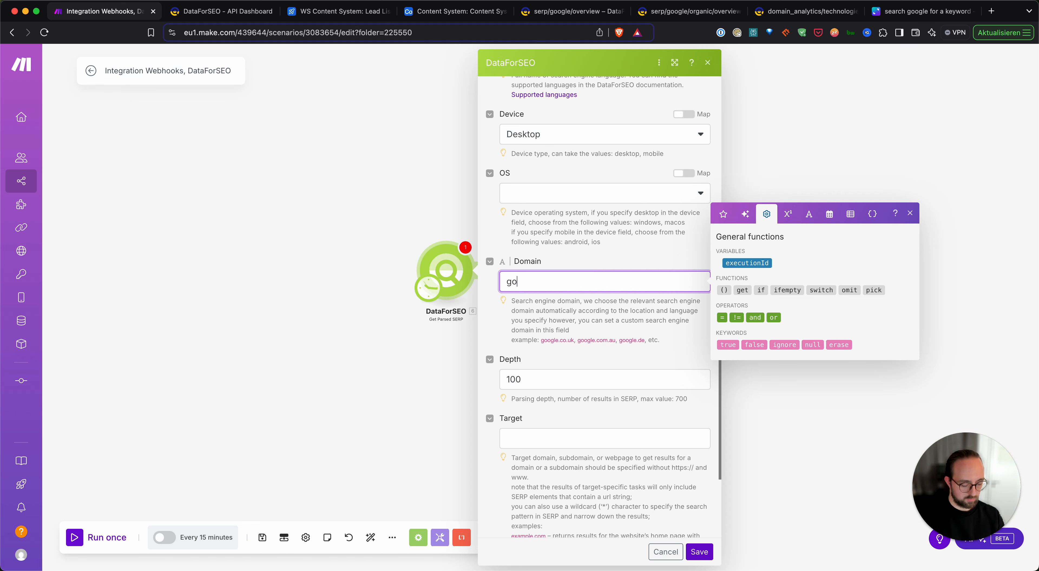
pyautogui.write('ogle.de')
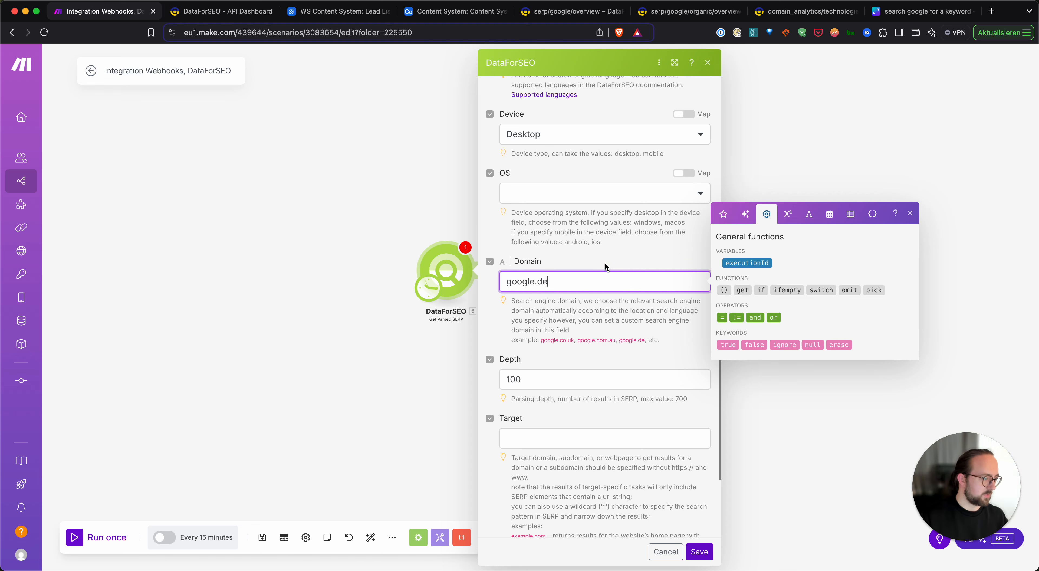
pyautogui.click(605, 264)
# Step: Review the parsing depth setting and its description, keep the depth at 100, and save the module configuration
pyautogui.scroll(-3, 605, 266)
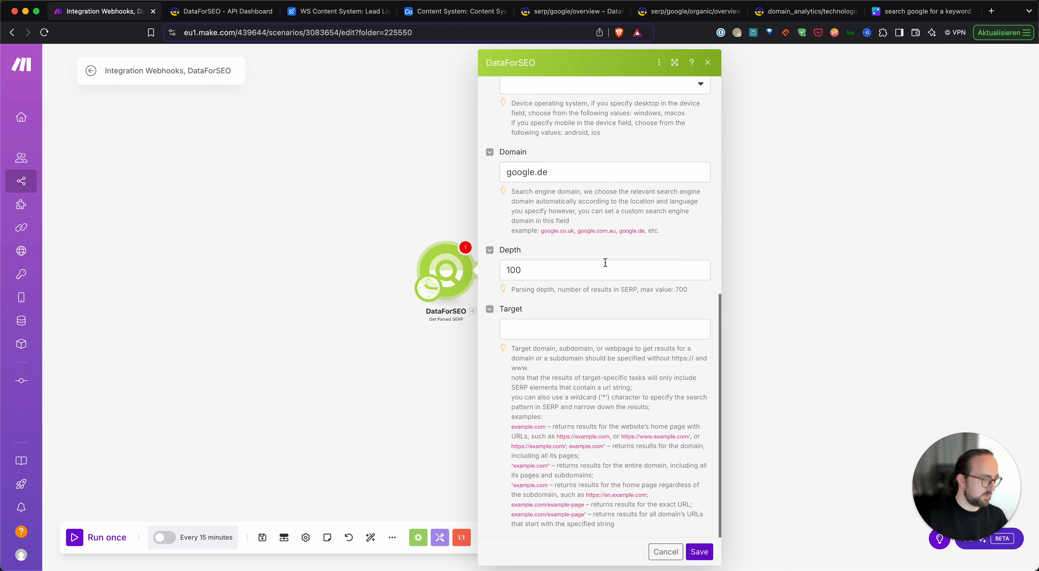
pyautogui.doubleClick(583, 273)
pyautogui.moveTo(537, 289); pyautogui.dragTo(597, 292)
pyautogui.click(646, 294)
pyautogui.moveTo(687, 290); pyautogui.dragTo(655, 290)
pyautogui.click(559, 307)
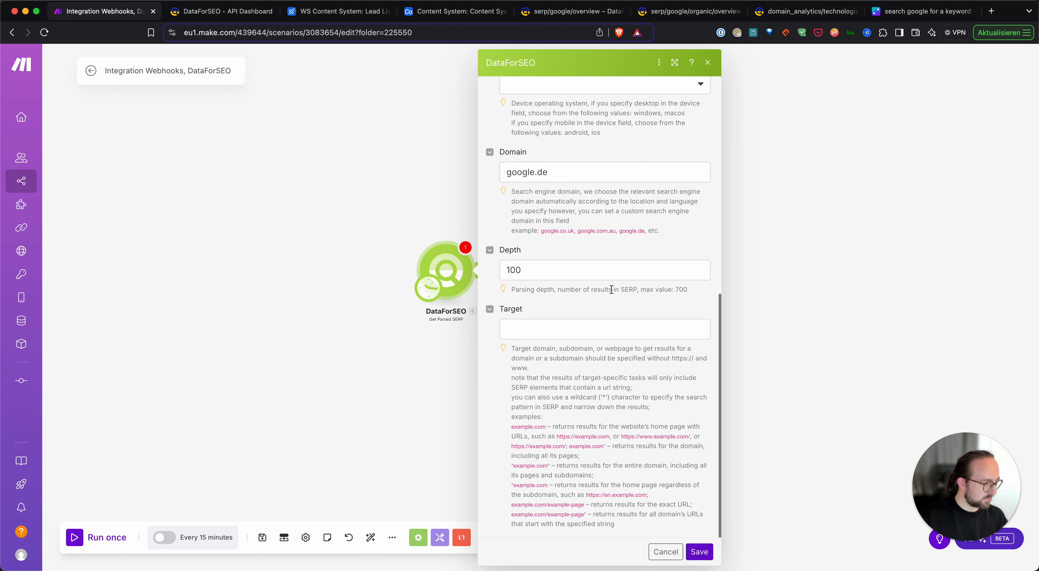
pyautogui.click(700, 552)
# Step: Reposition the Get Parsed SERP module on the canvas and run only this module
pyautogui.moveTo(449, 280); pyautogui.dragTo(438, 226)
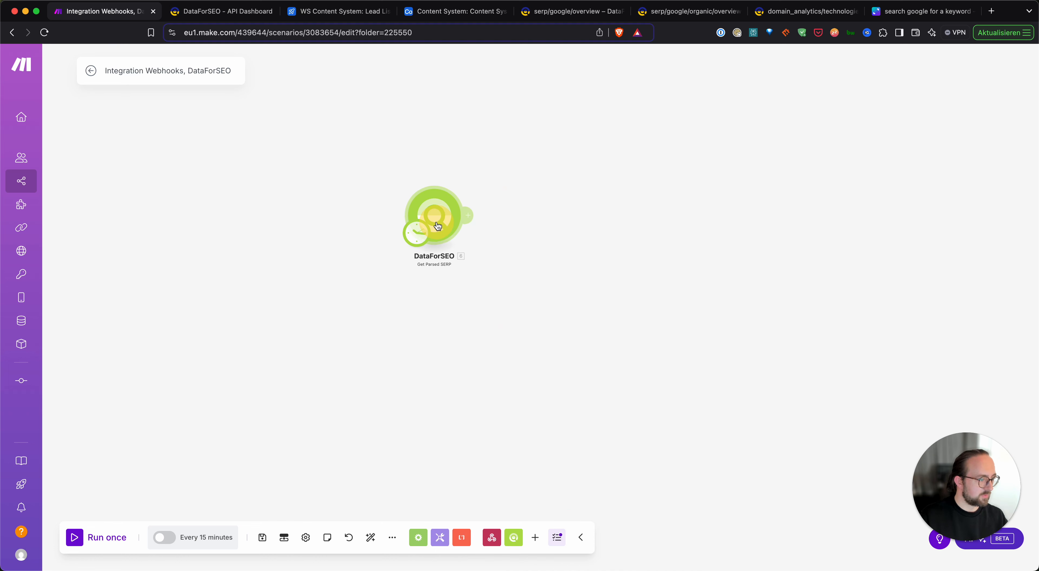
pyautogui.rightClick(441, 199)
pyautogui.click(484, 226)
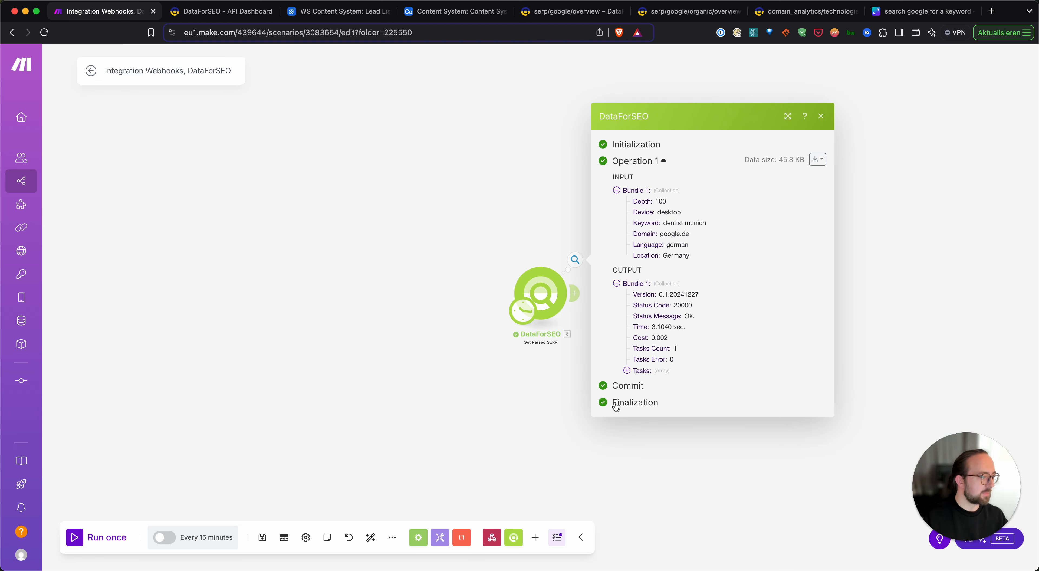
# Step: Expand the first task in the run output and examine its data collection and first result
pyautogui.click(627, 371)
pyautogui.click(636, 375)
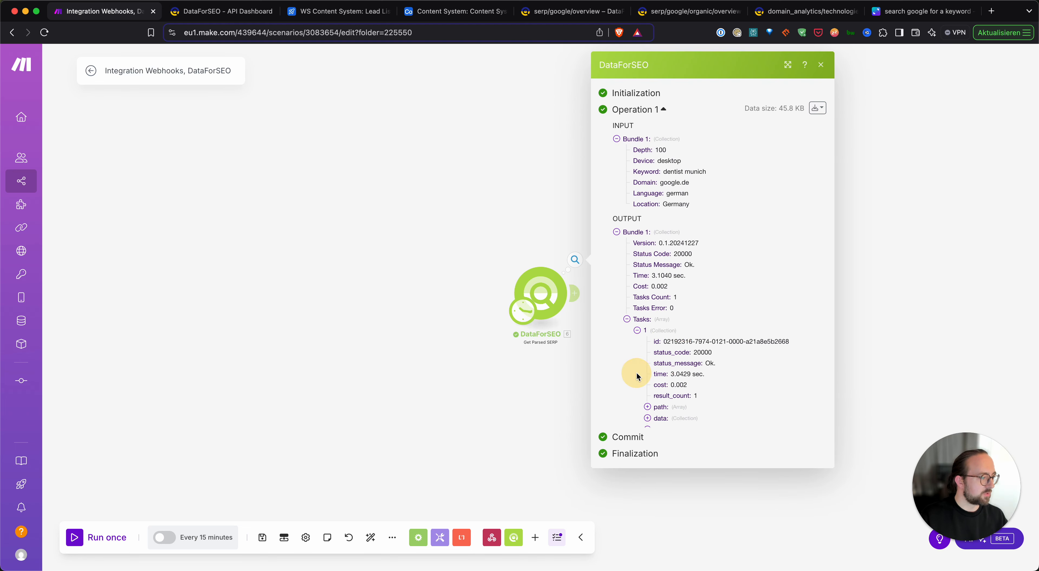
pyautogui.click(648, 417)
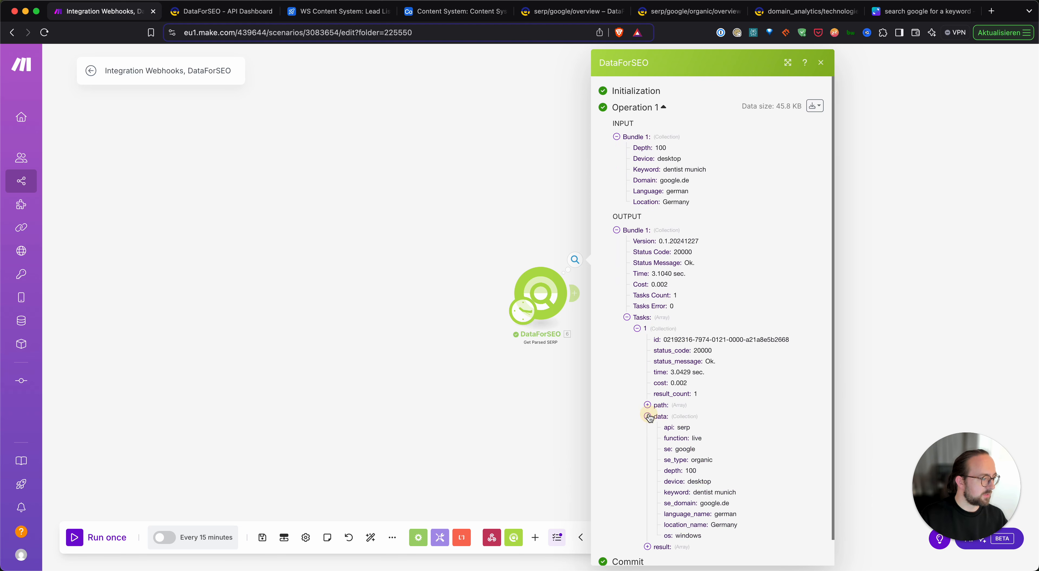
pyautogui.scroll(-1, 649, 419)
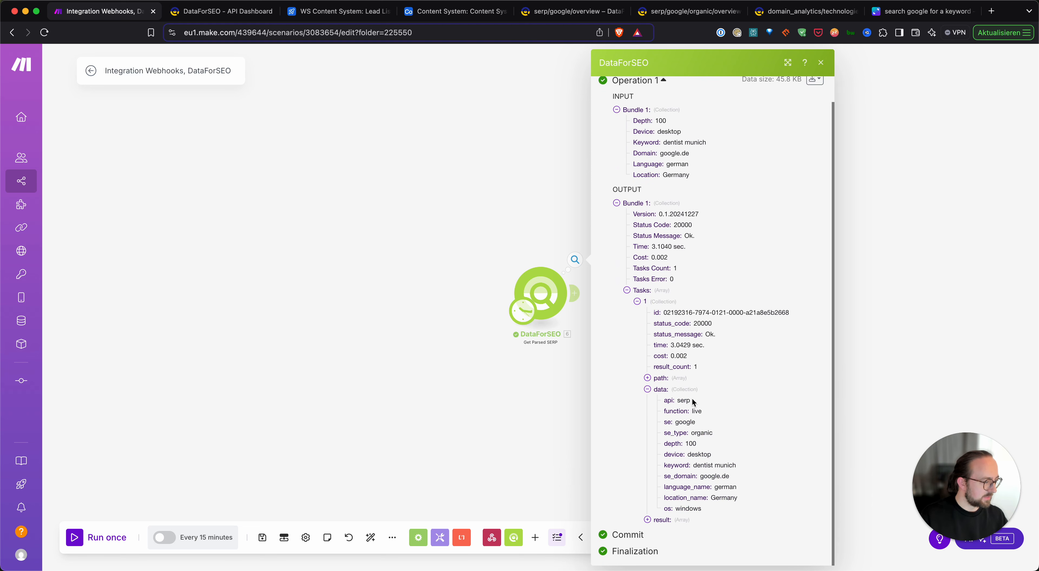
pyautogui.click(647, 519)
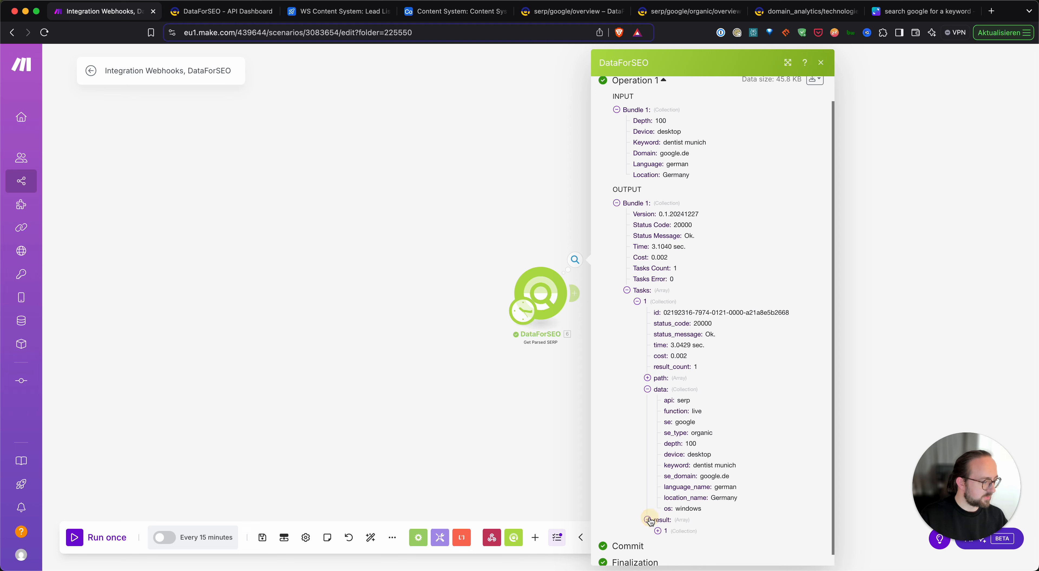
pyautogui.click(658, 519)
pyautogui.scroll(-5, 664, 514)
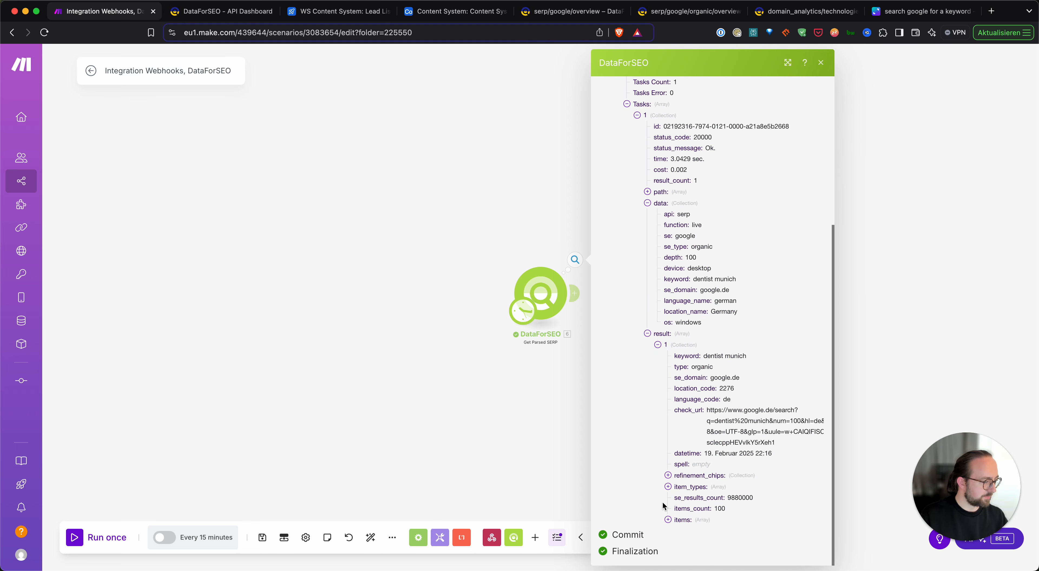
# Step: Expand the result items, review the first item's title, description and URL, and close the run output
pyautogui.click(669, 520)
pyautogui.scroll(-20, 669, 516)
pyautogui.scroll(20, 668, 508)
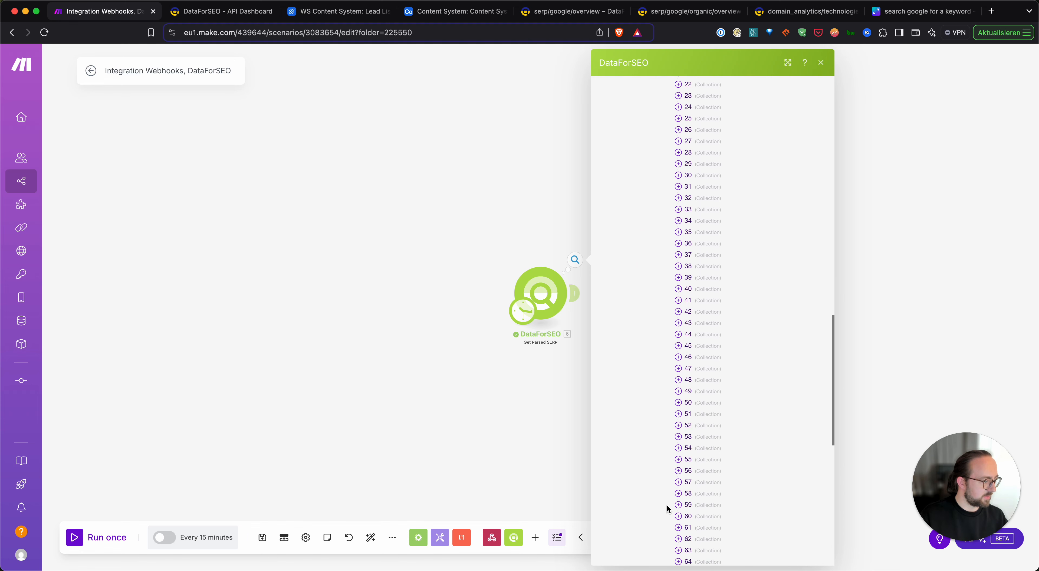
pyautogui.click(679, 417)
pyautogui.scroll(-4, 694, 363)
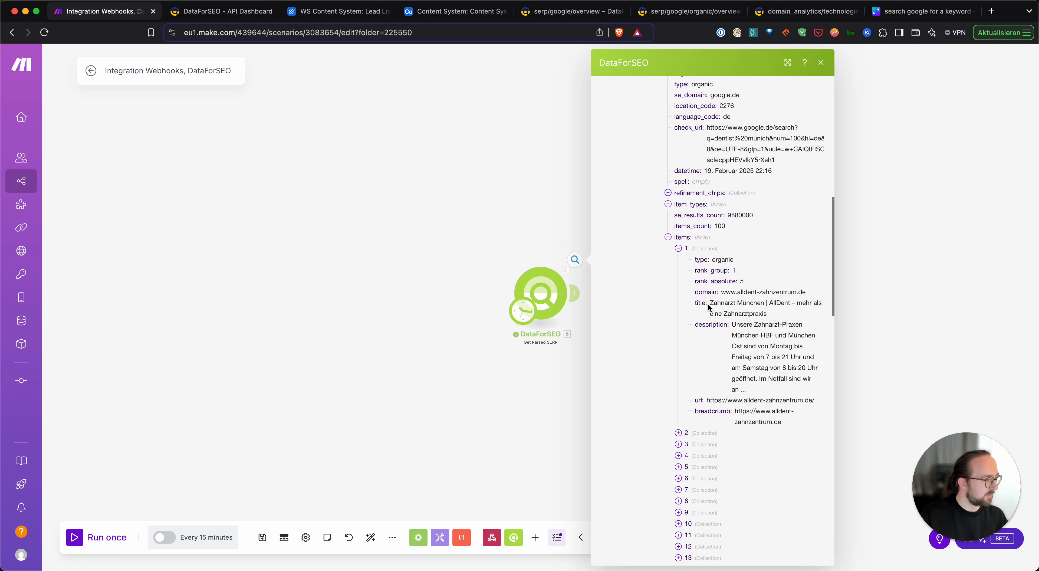
pyautogui.moveTo(709, 307); pyautogui.dragTo(737, 311)
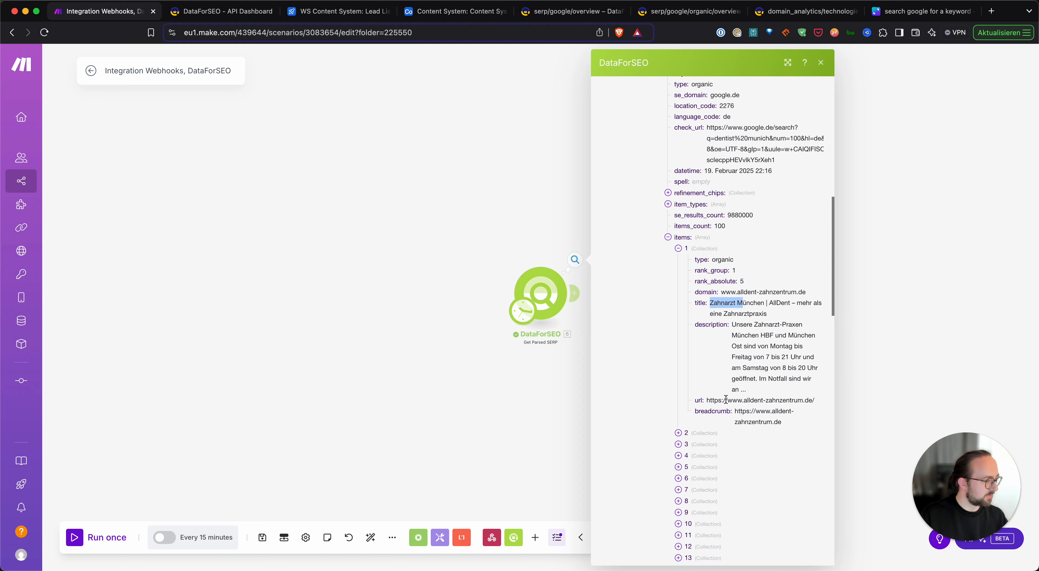
pyautogui.moveTo(704, 399); pyautogui.dragTo(708, 328)
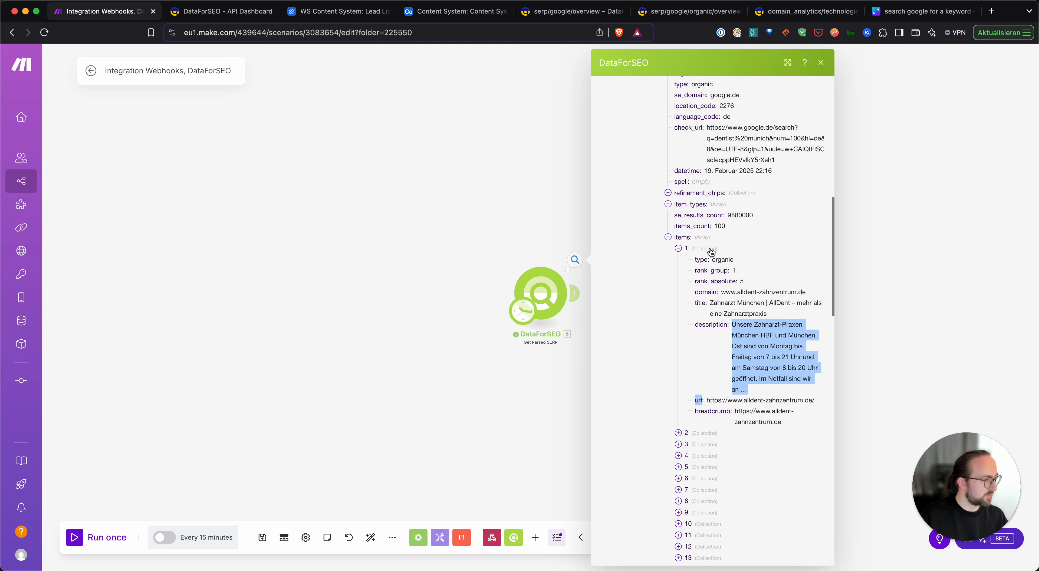
pyautogui.scroll(-2, 705, 302)
pyautogui.click(503, 202)
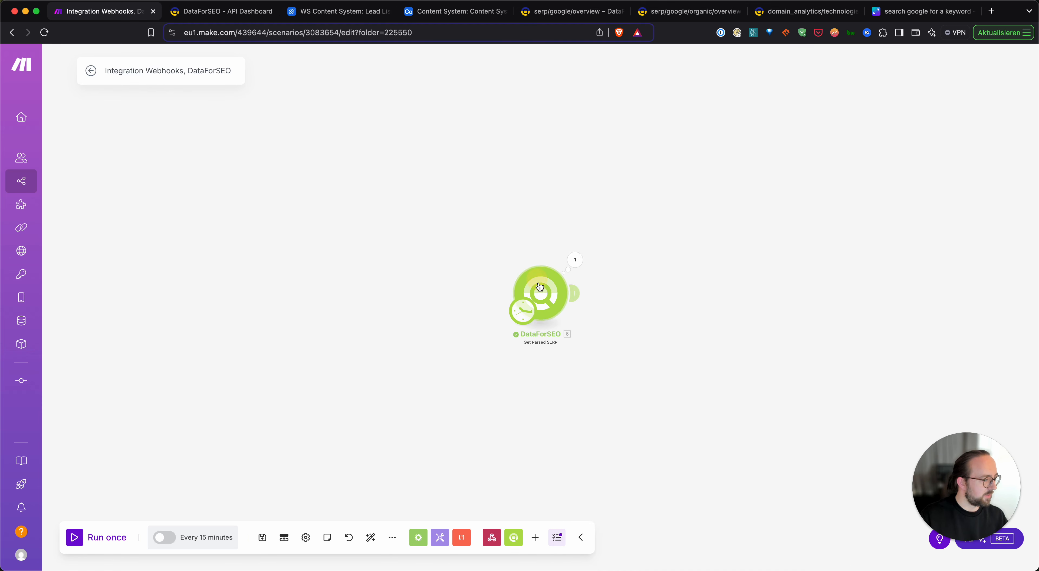
# Step: Reopen the Get Parsed SERP settings, change the keyword to "dentist new york" and save
pyautogui.rightClick(546, 296)
pyautogui.click(565, 310)
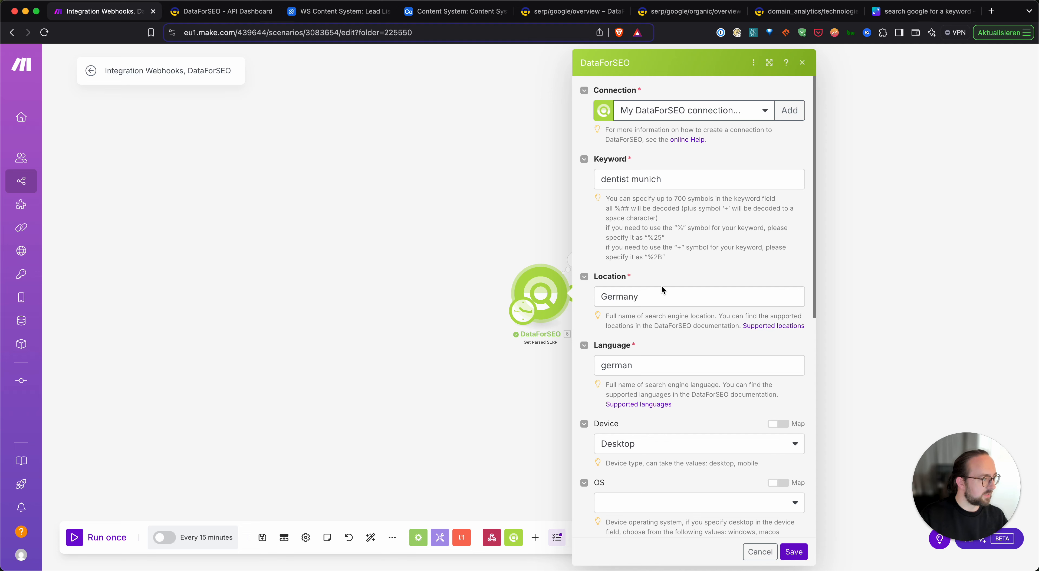
pyautogui.doubleClick(648, 180)
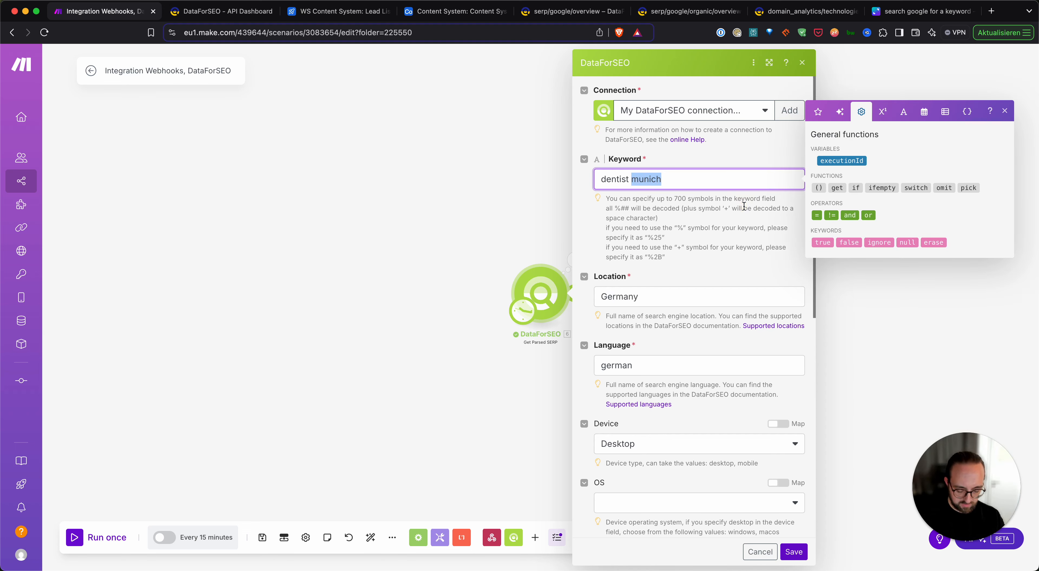
pyautogui.write('new york')
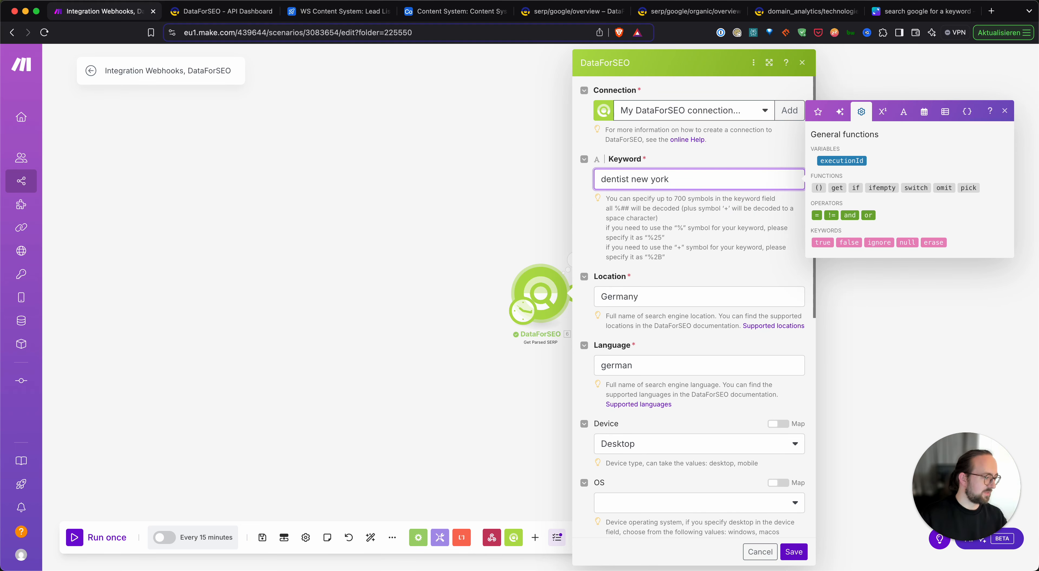
pyautogui.click(795, 552)
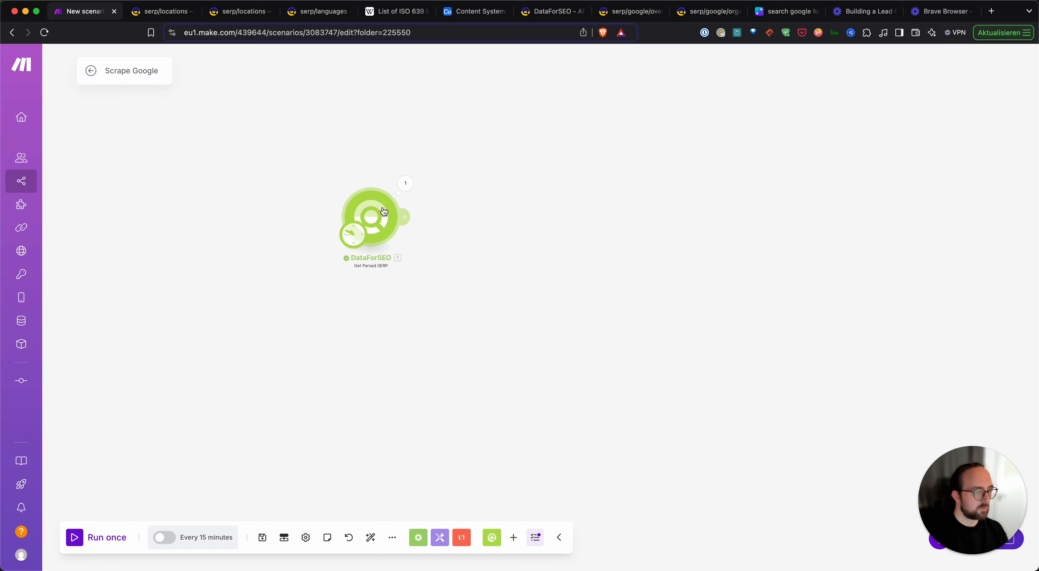
# Step: Open the supported locations documentation from the Scrape Google scenario's SERP module settings and examine the location names in the sample response
pyautogui.click(370, 214)
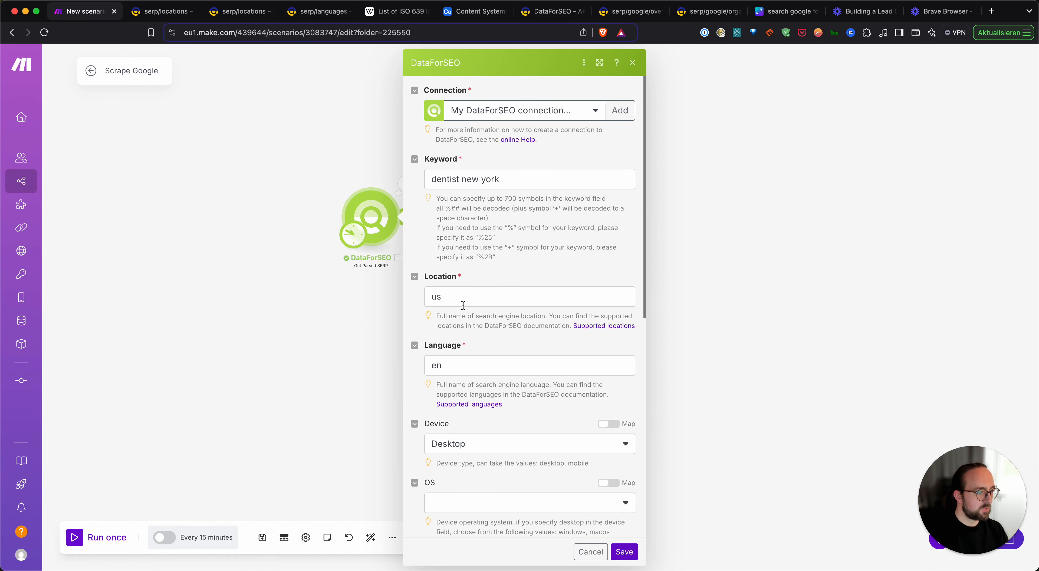
pyautogui.scroll(-3, 505, 312)
pyautogui.doubleClick(461, 233)
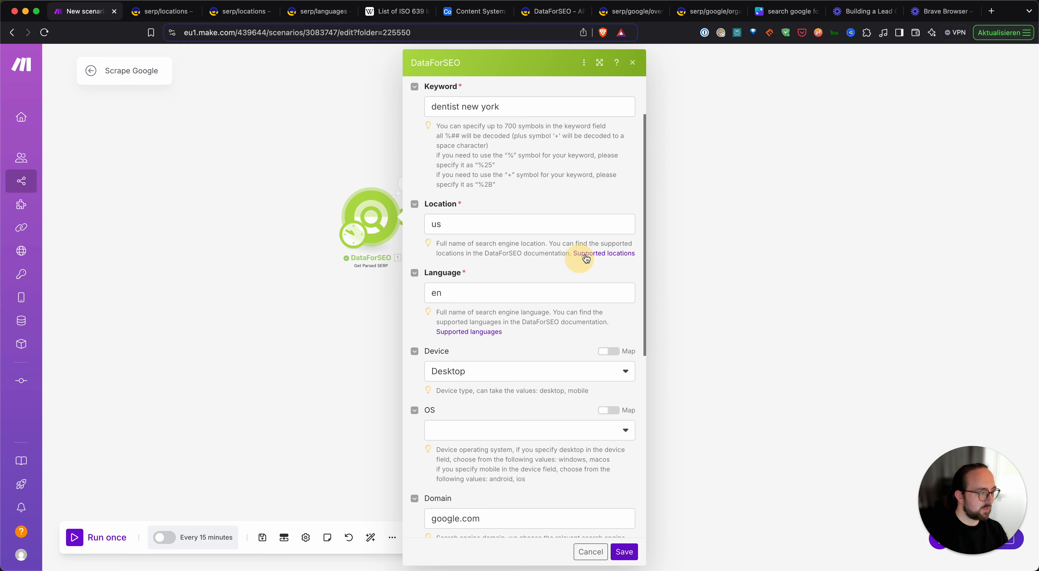
pyautogui.click(601, 253)
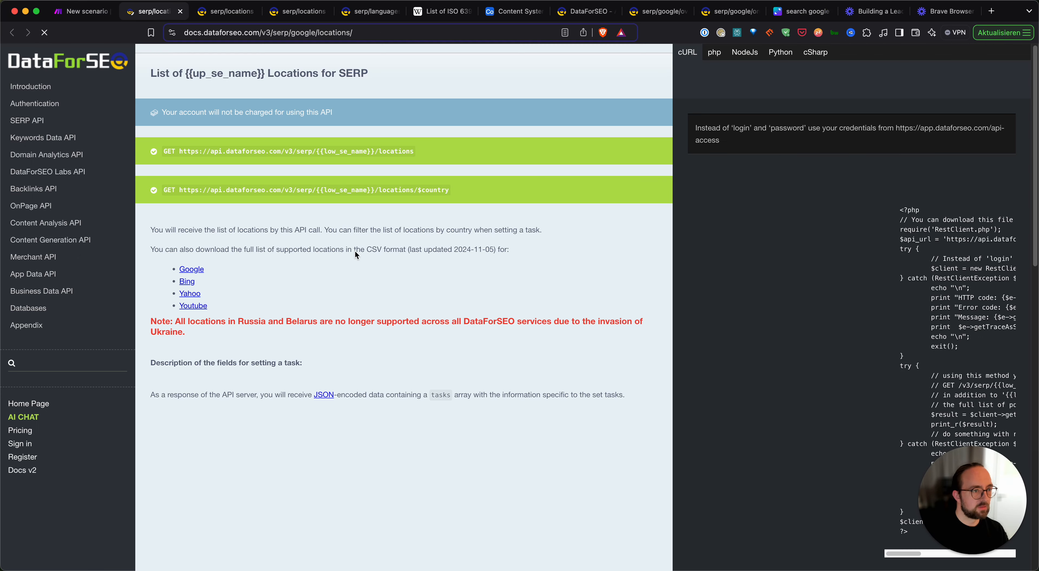
pyautogui.scroll(-15, 686, 226)
pyautogui.scroll(1, 718, 231)
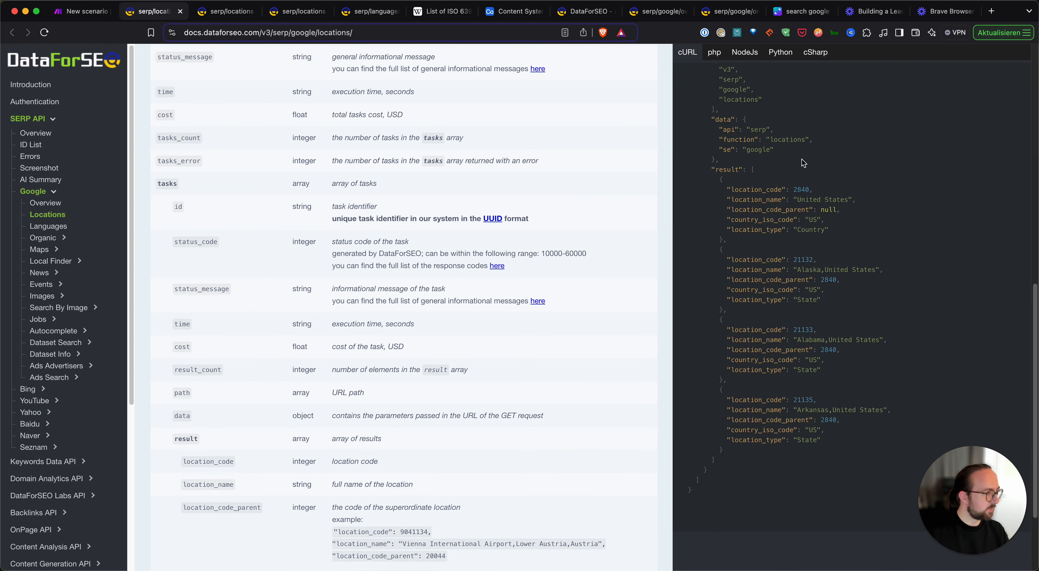
pyautogui.moveTo(798, 197); pyautogui.dragTo(854, 200)
# Step: In the Scrape Google scenario's SERP module, set the location to "United States" and the language to "english", and save
pyautogui.click(81, 11)
pyautogui.doubleClick(436, 224)
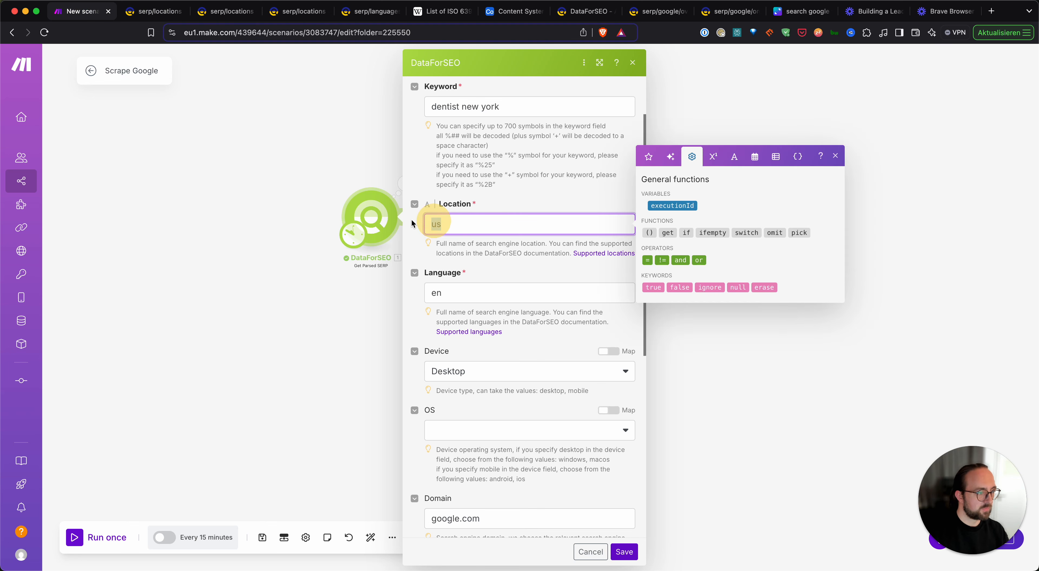
pyautogui.write('United S')
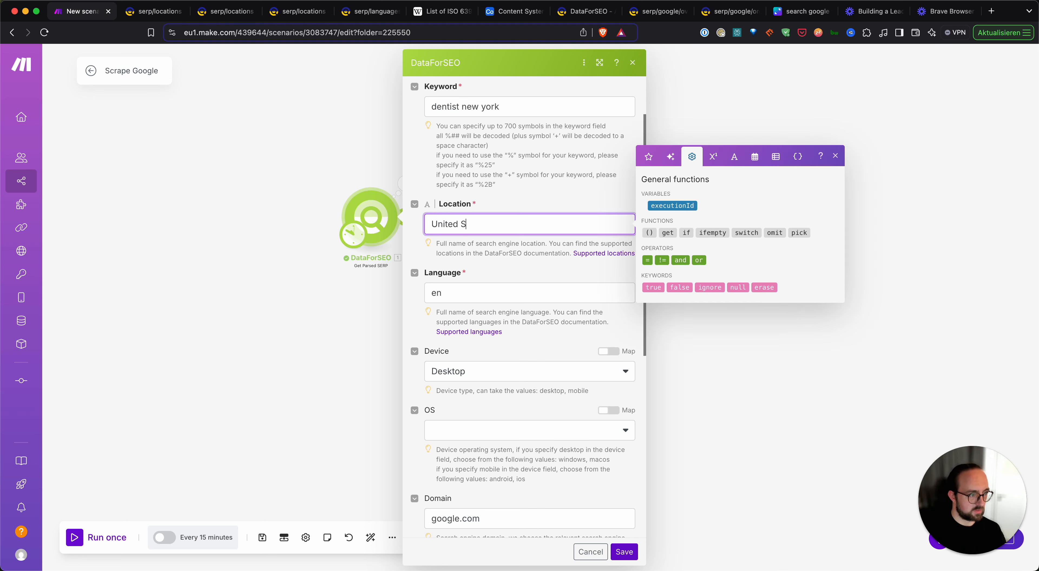
pyautogui.write('tates')
pyautogui.press('Tab')
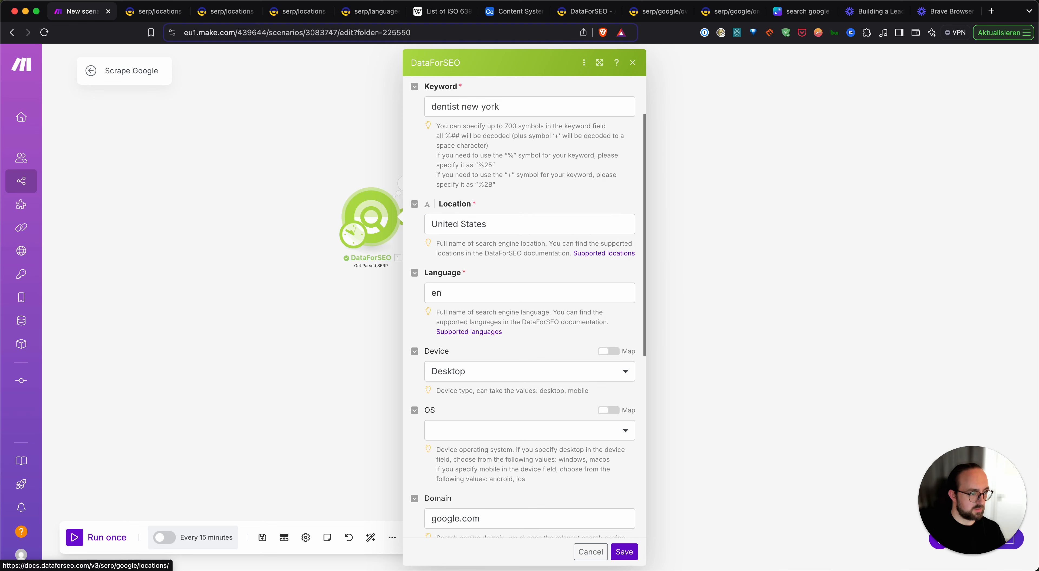
pyautogui.press('Tab')
pyautogui.moveTo(456, 294); pyautogui.dragTo(414, 294)
pyautogui.write('english')
pyautogui.scroll(-10, 503, 366)
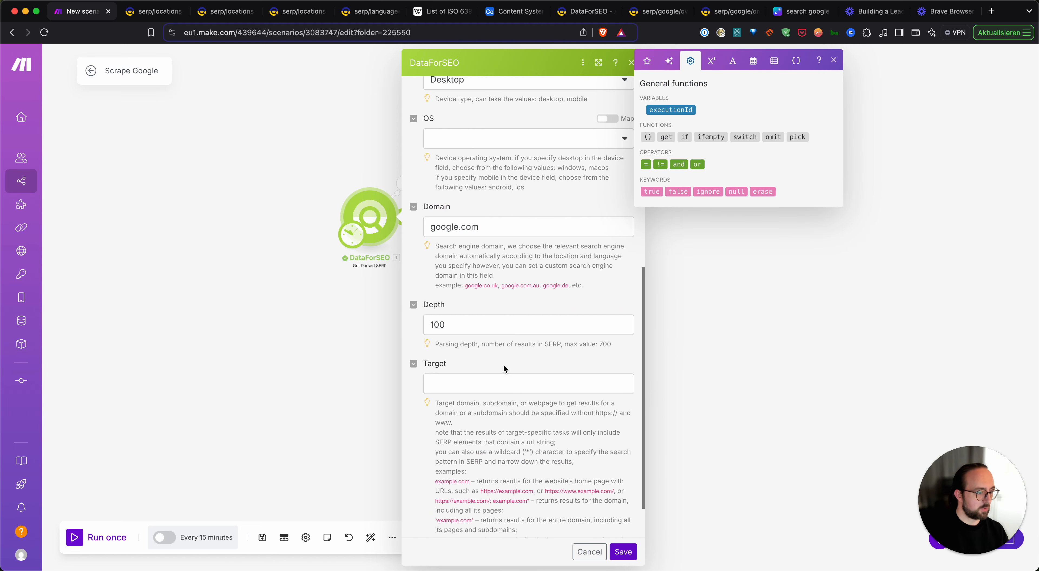
pyautogui.click(623, 552)
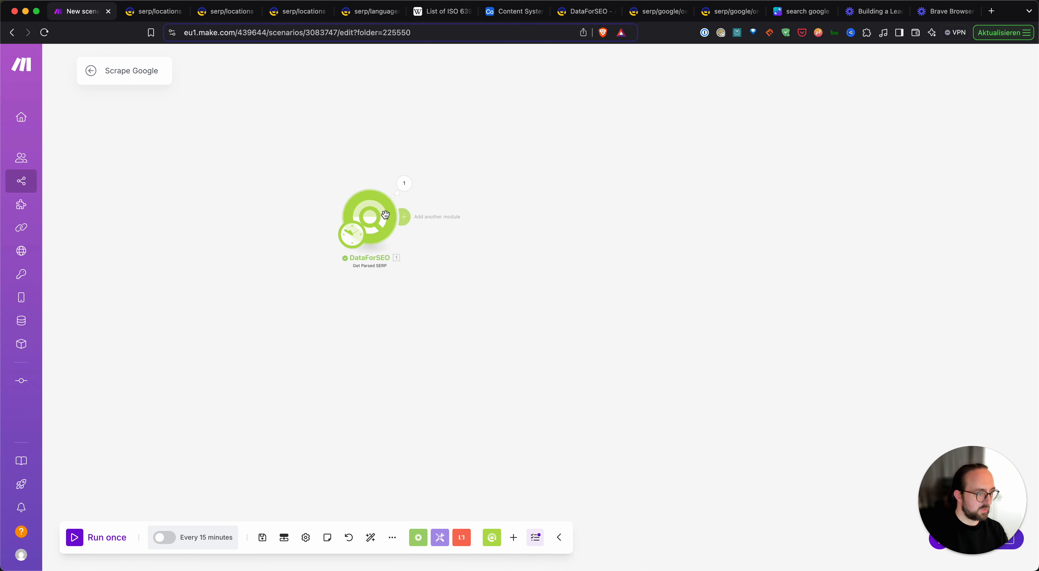
# Step: Change the scenario's schedule to On demand, activate the scenario and switch it back to inactive
pyautogui.click(355, 239)
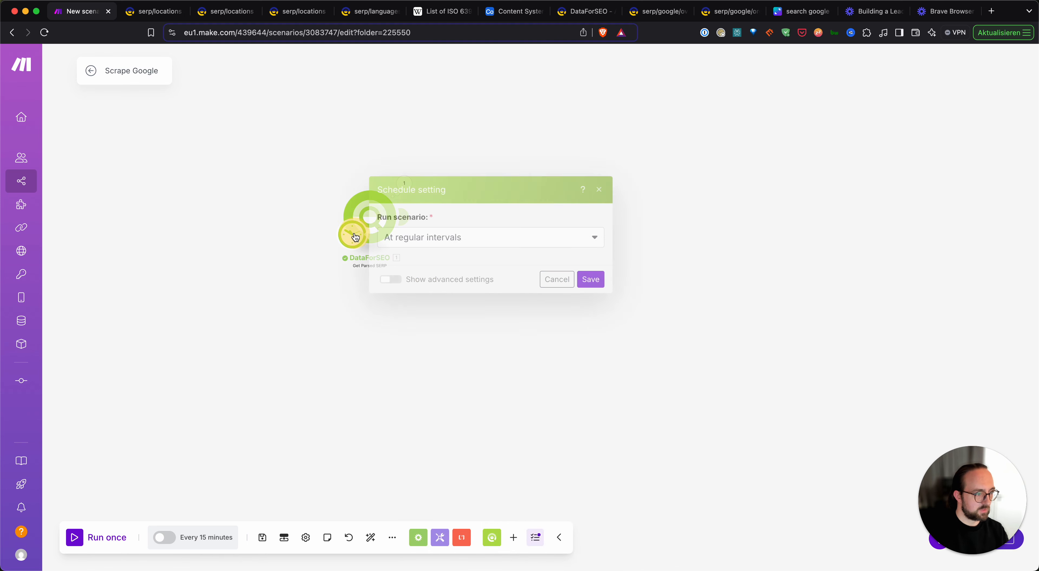
pyautogui.click(461, 168)
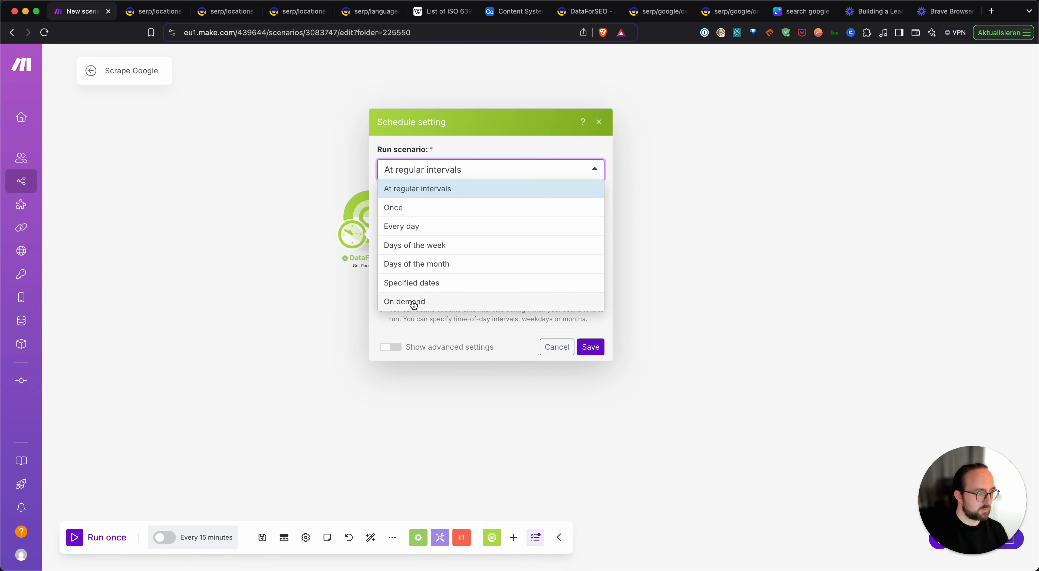
pyautogui.click(412, 301)
pyautogui.click(590, 276)
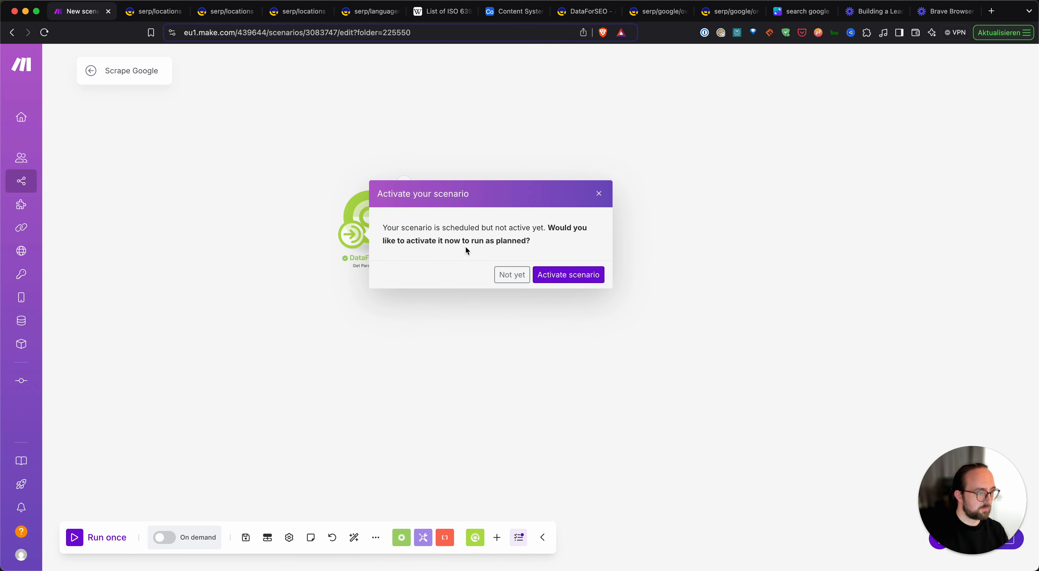
pyautogui.click(569, 272)
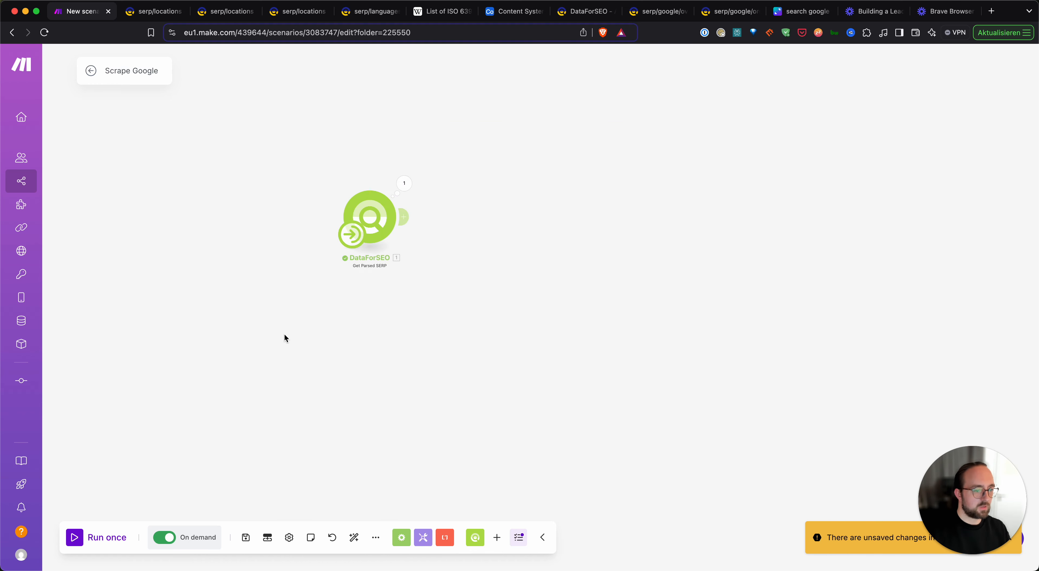
pyautogui.click(172, 538)
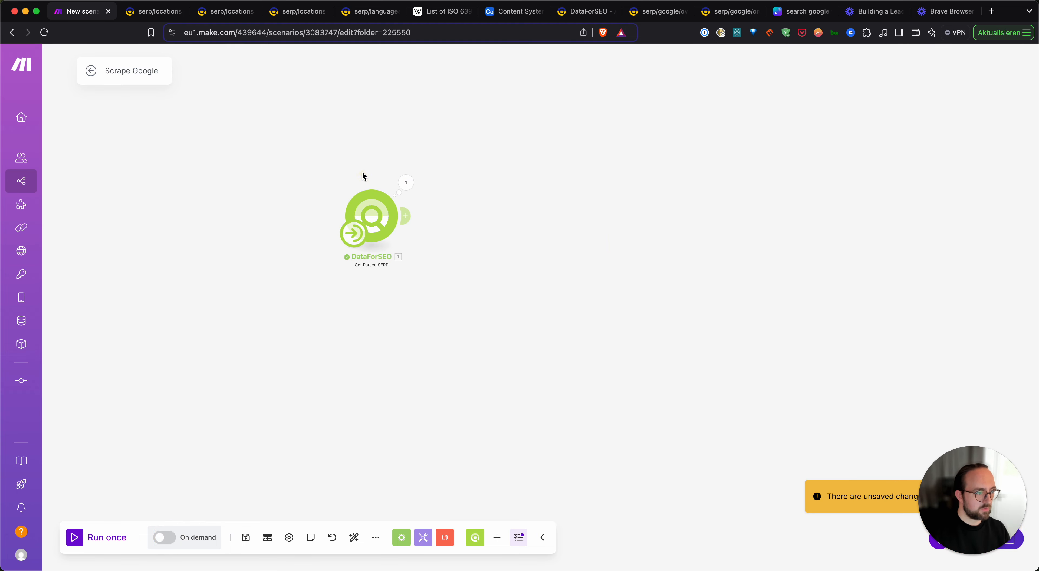
# Step: Run only the Get Parsed SERP module and expand the first task's first result in its output
pyautogui.rightClick(378, 220)
pyautogui.click(403, 246)
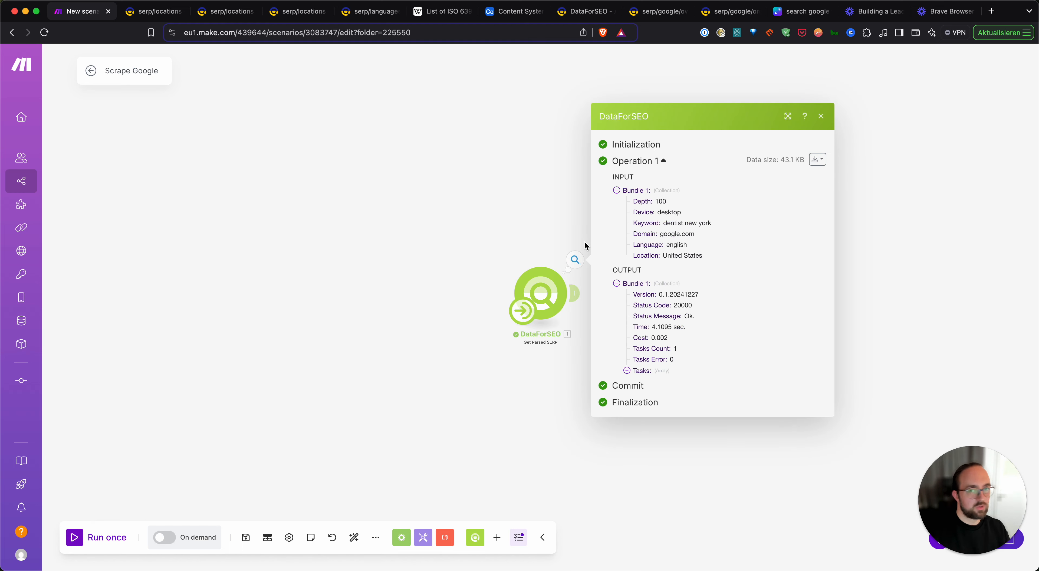
pyautogui.click(641, 373)
pyautogui.click(639, 381)
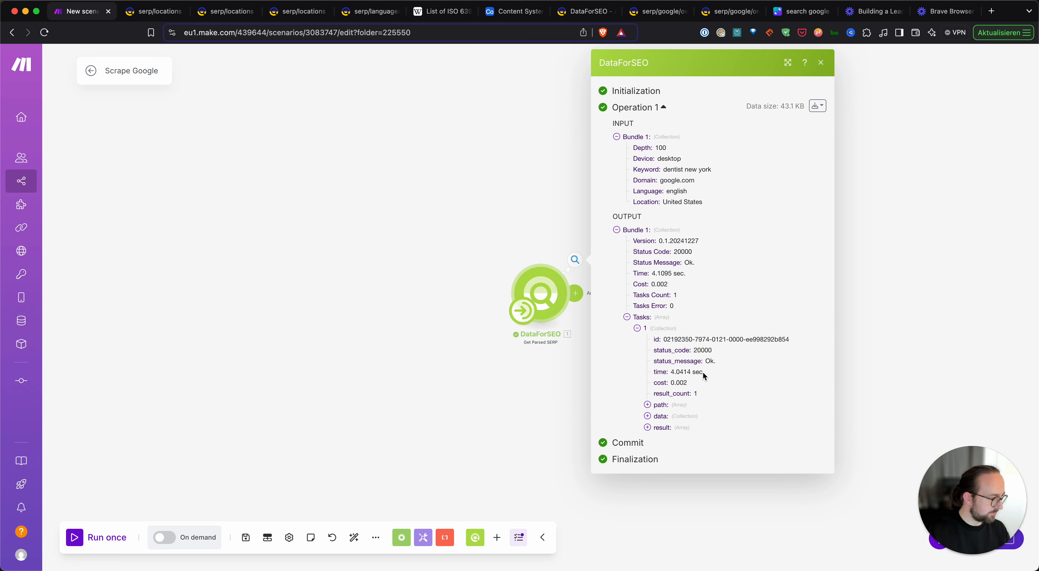
pyautogui.click(648, 427)
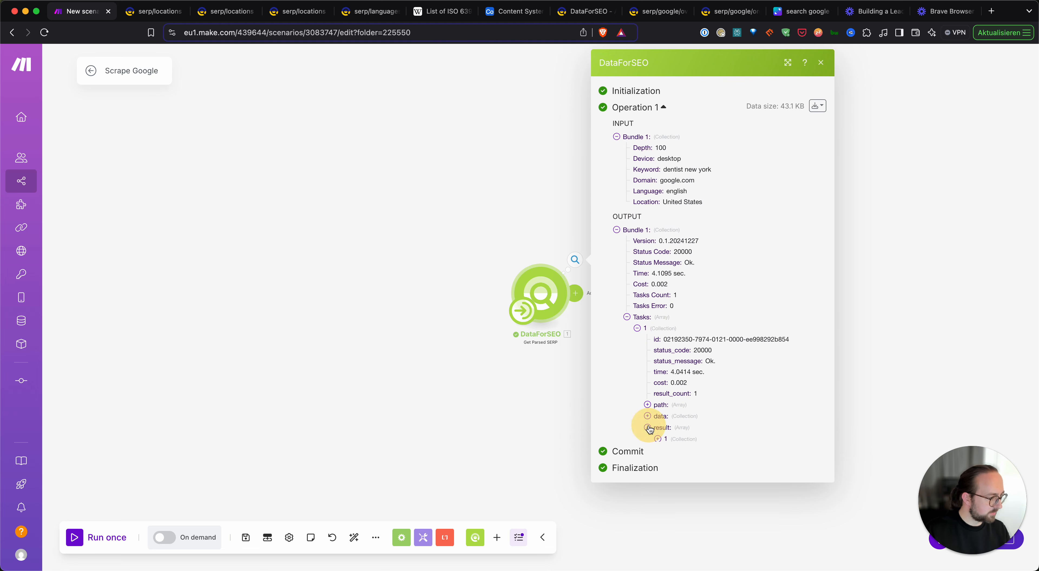
pyautogui.click(659, 440)
pyautogui.scroll(-3, 655, 427)
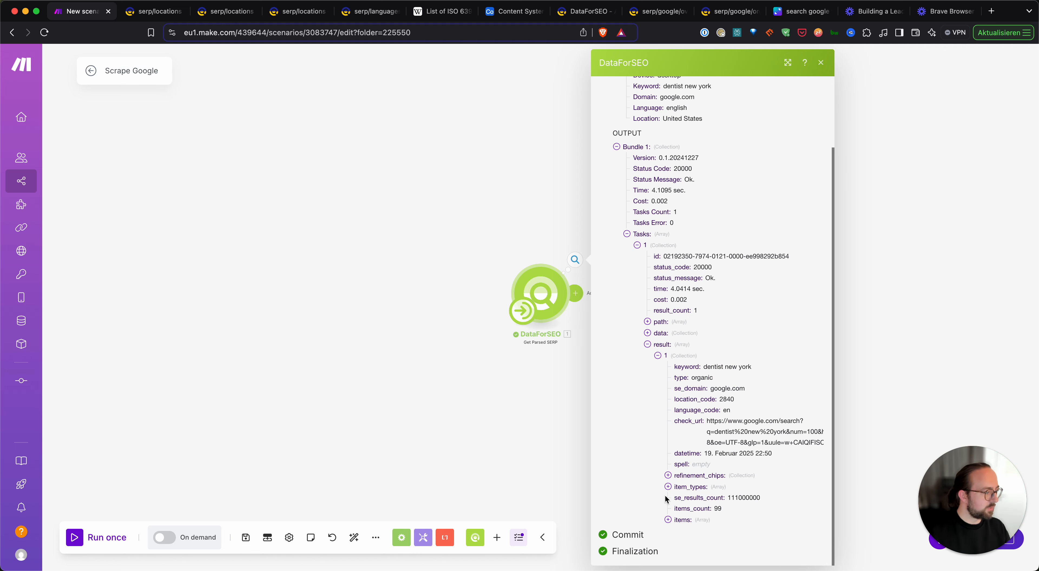
# Step: Expand the result items, review the first two items' titles, descriptions and URLs, and close the run output
pyautogui.click(669, 519)
pyautogui.scroll(-15, 671, 496)
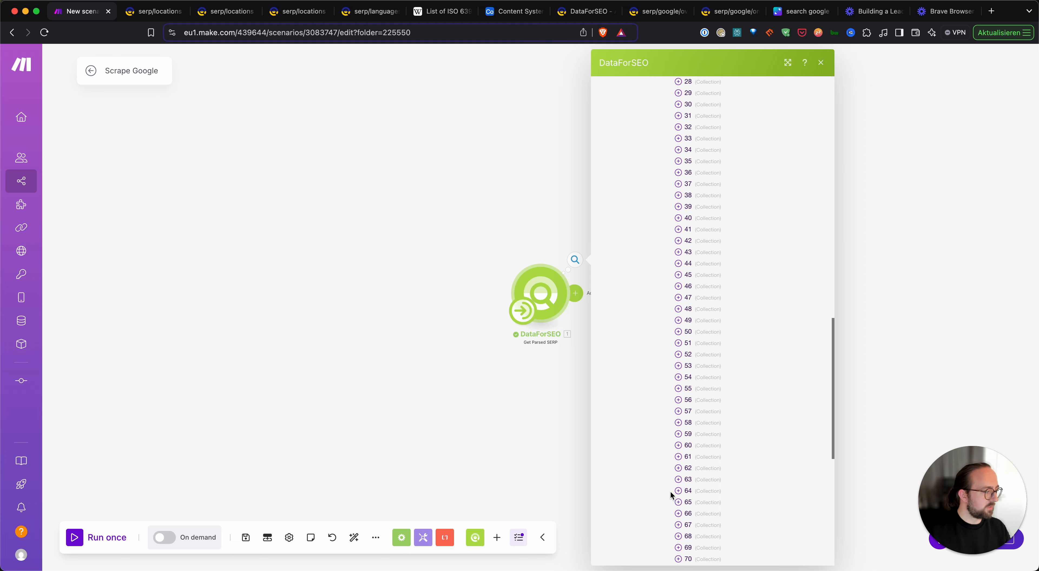
pyautogui.scroll(-8, 671, 496)
pyautogui.scroll(20, 677, 512)
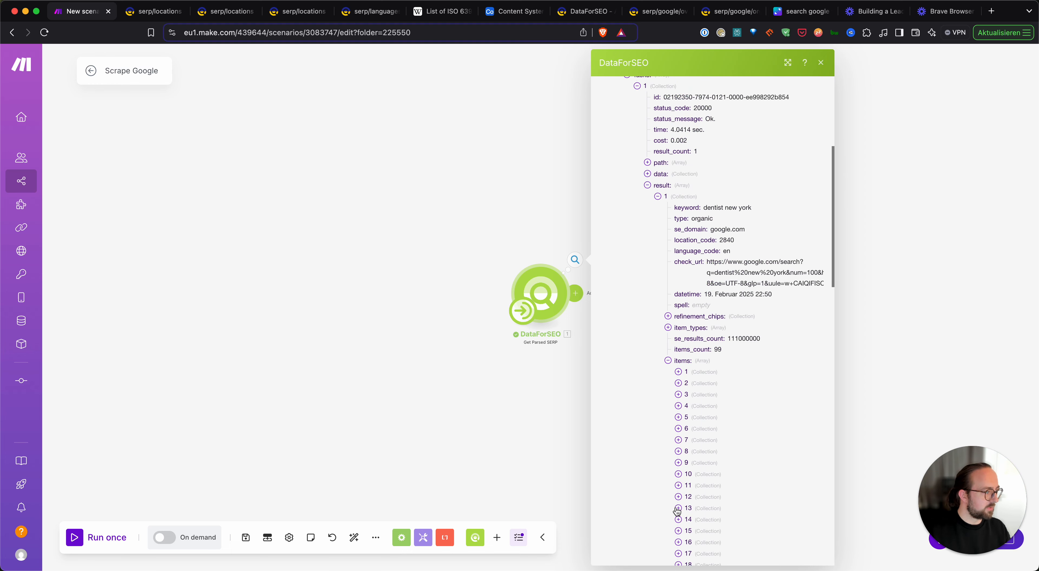
pyautogui.click(679, 371)
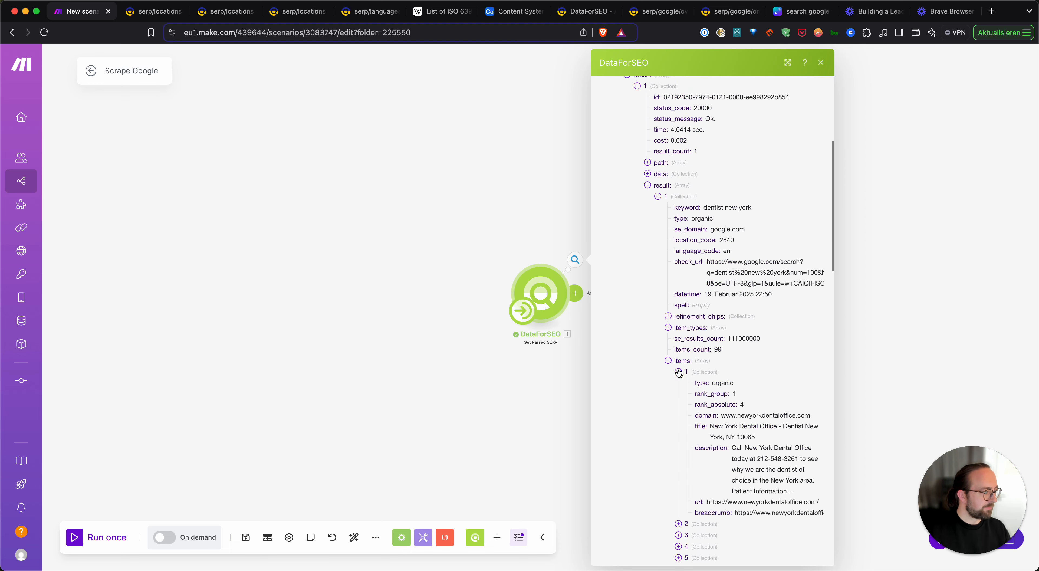
pyautogui.scroll(-4, 688, 377)
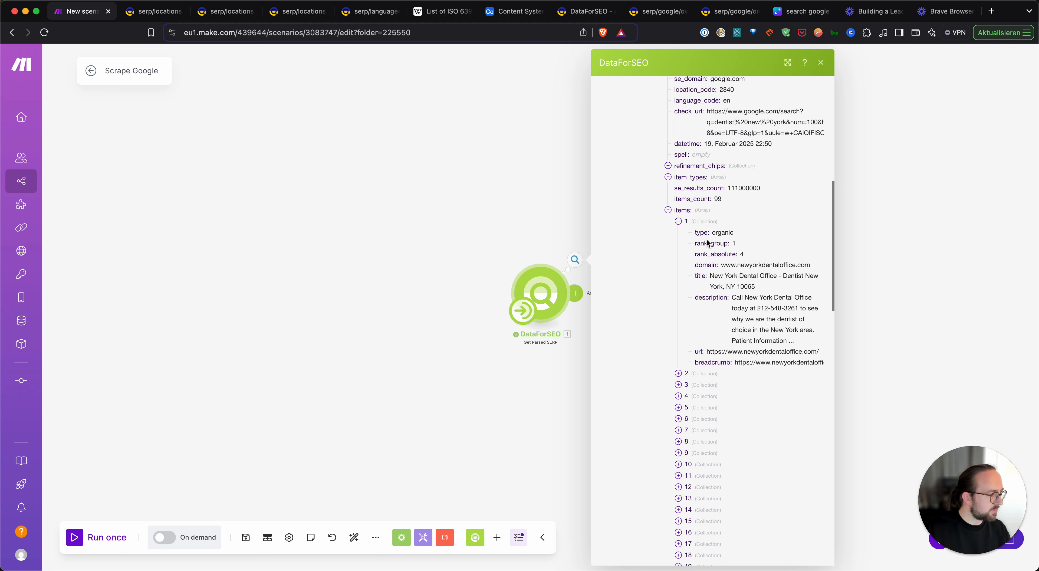
pyautogui.click(678, 374)
pyautogui.scroll(-2, 717, 373)
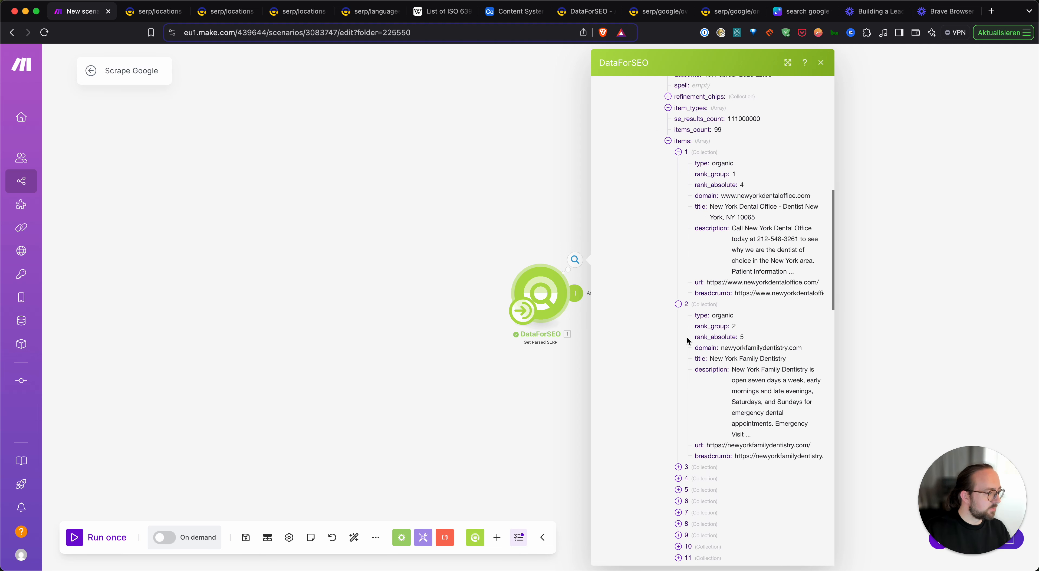
pyautogui.scroll(-1, 732, 370)
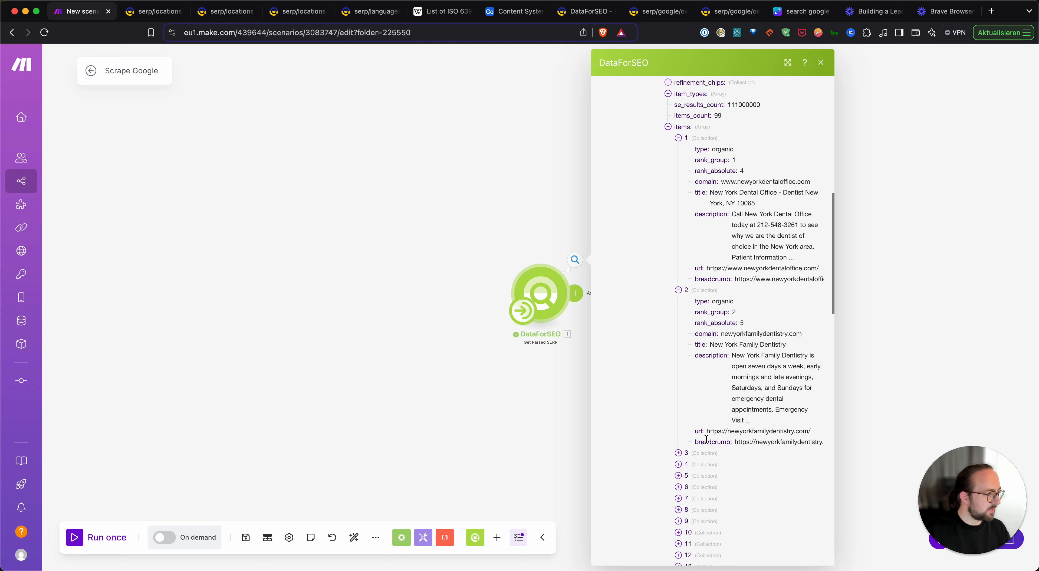
pyautogui.click(532, 218)
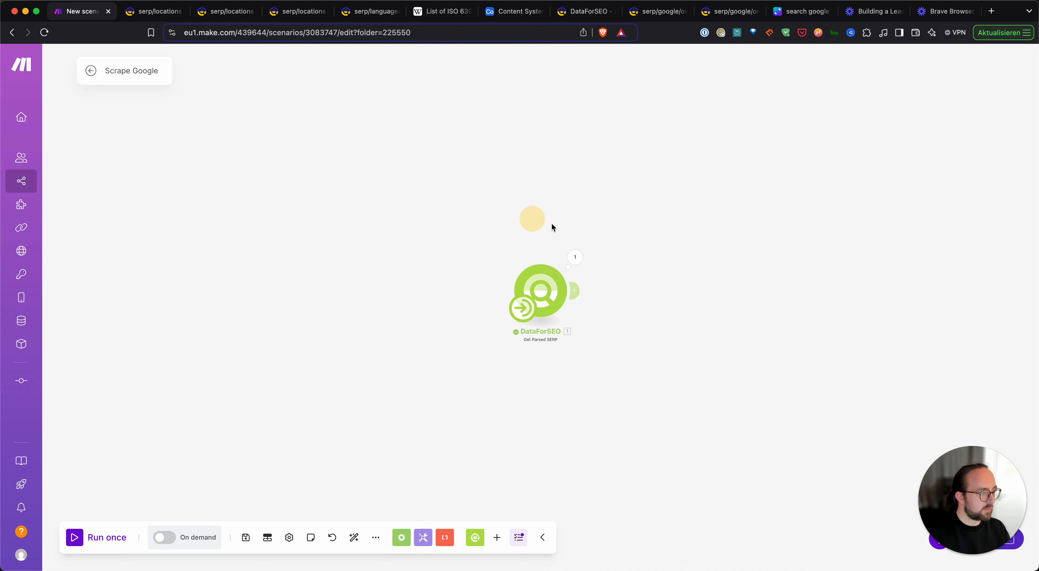
# Step: Add a Flow Control Iterator module after the Get Parsed SERP module
pyautogui.moveTo(553, 227); pyautogui.dragTo(406, 193)
pyautogui.click(418, 266)
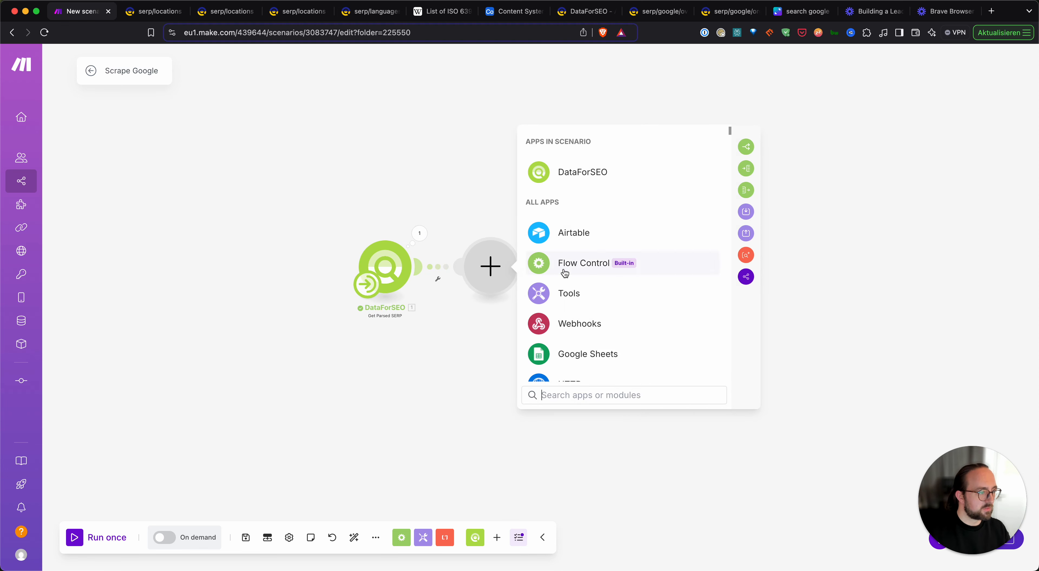
pyautogui.write('iter')
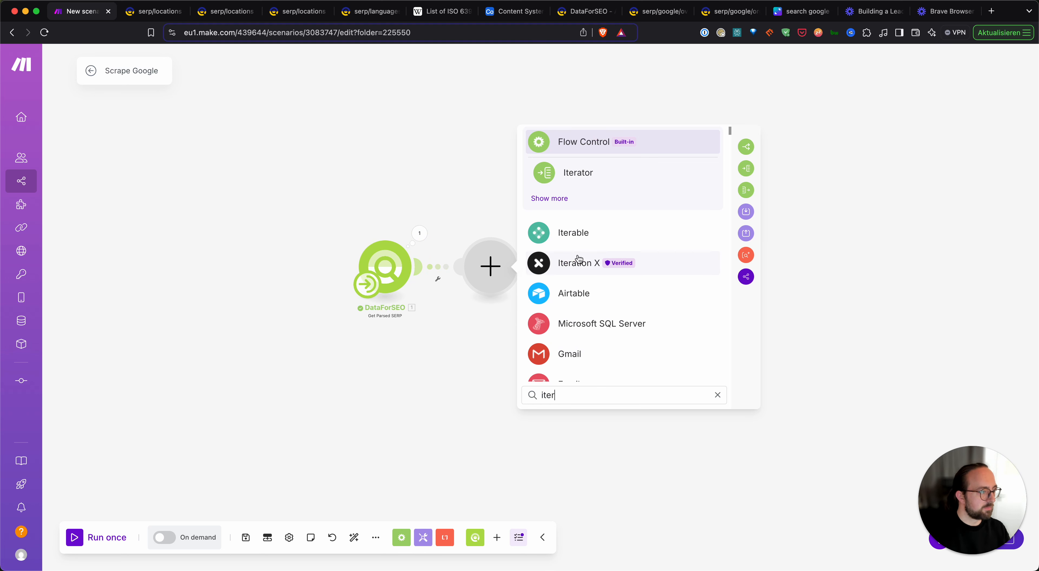
pyautogui.write('at')
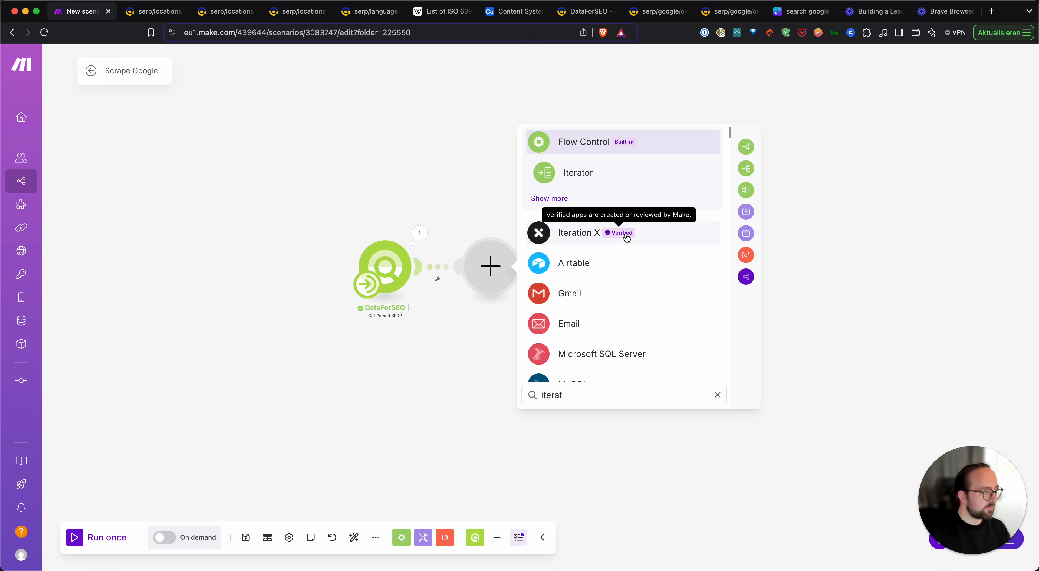
pyautogui.click(606, 184)
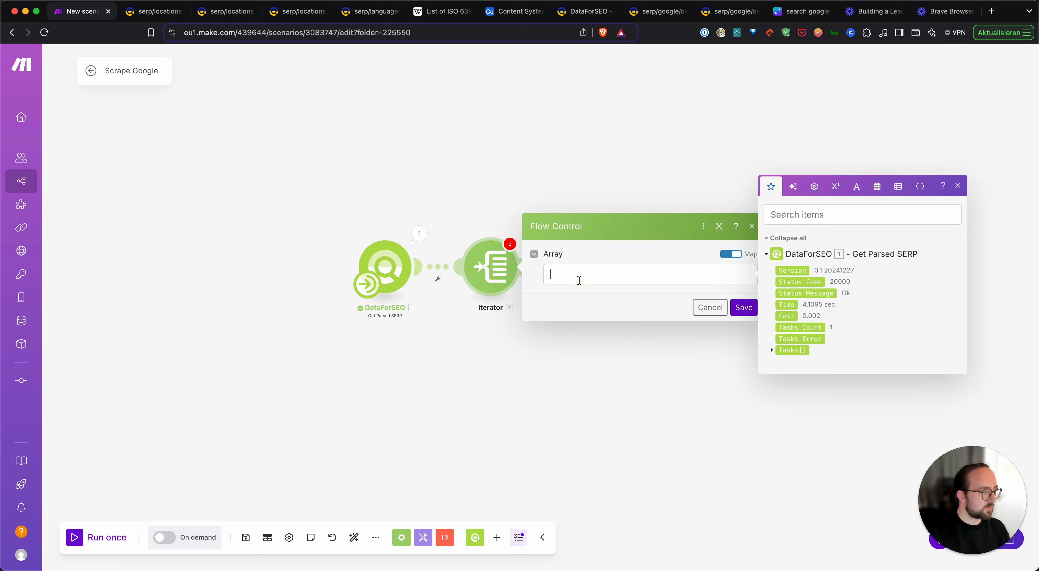
# Step: Map the Iterator's array to the items inside the result of the DataForSEO Tasks, and save
pyautogui.click(773, 352)
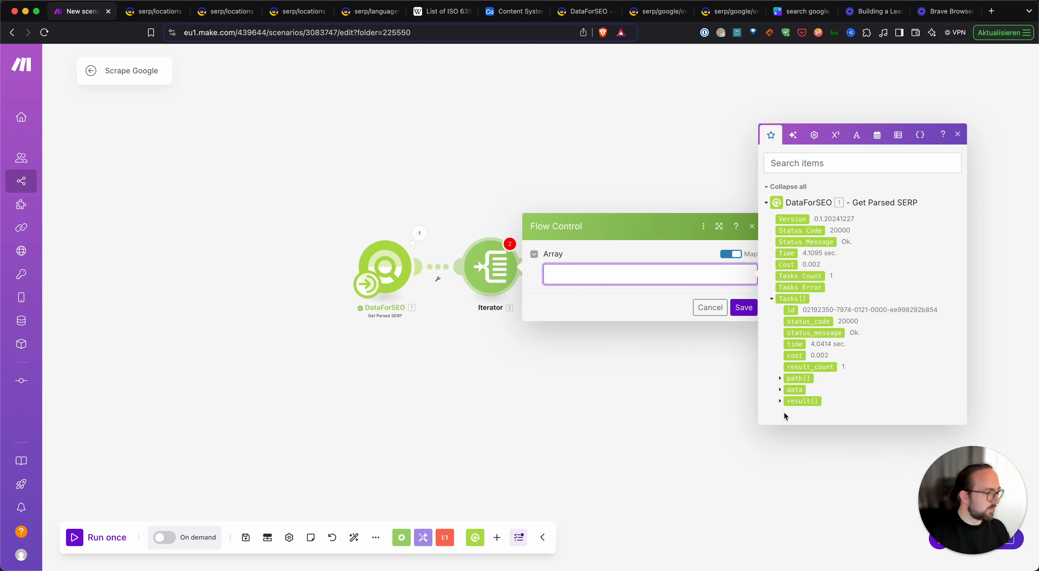
pyautogui.click(780, 402)
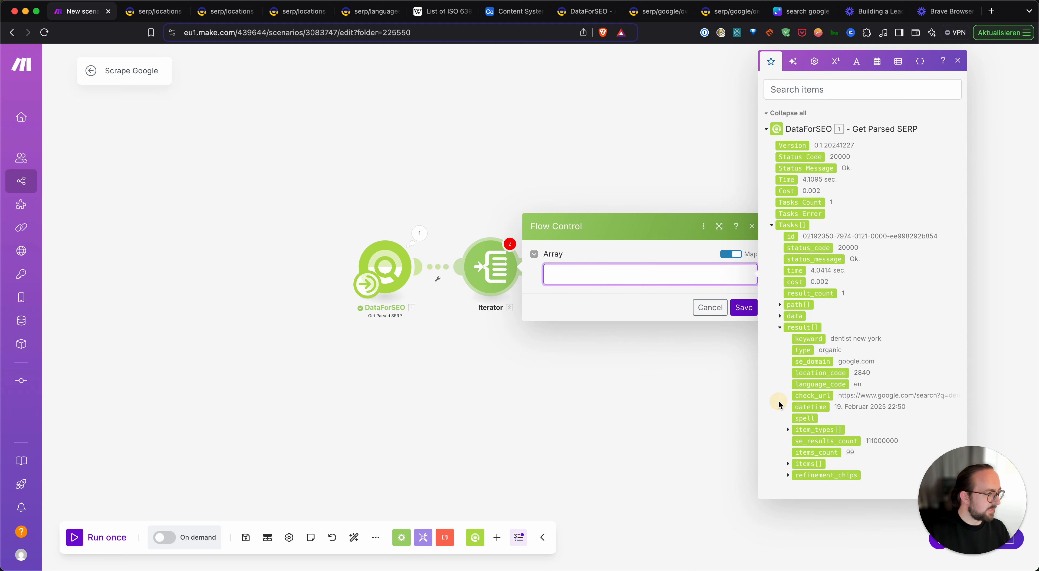
pyautogui.click(790, 463)
pyautogui.click(802, 463)
pyautogui.click(733, 308)
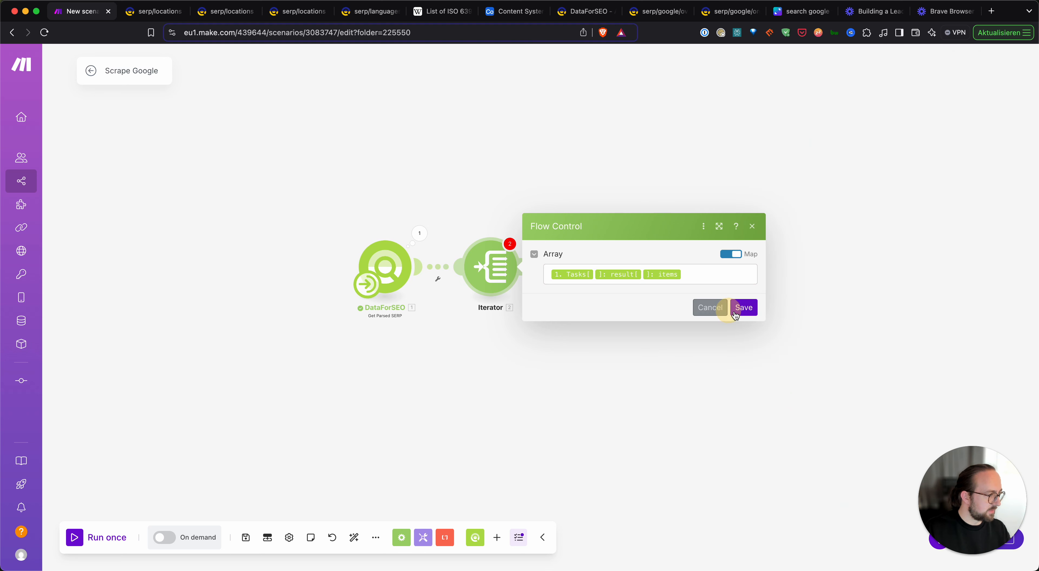
# Step: Add an Airtable Create a Record module after the Iterator
pyautogui.click(525, 266)
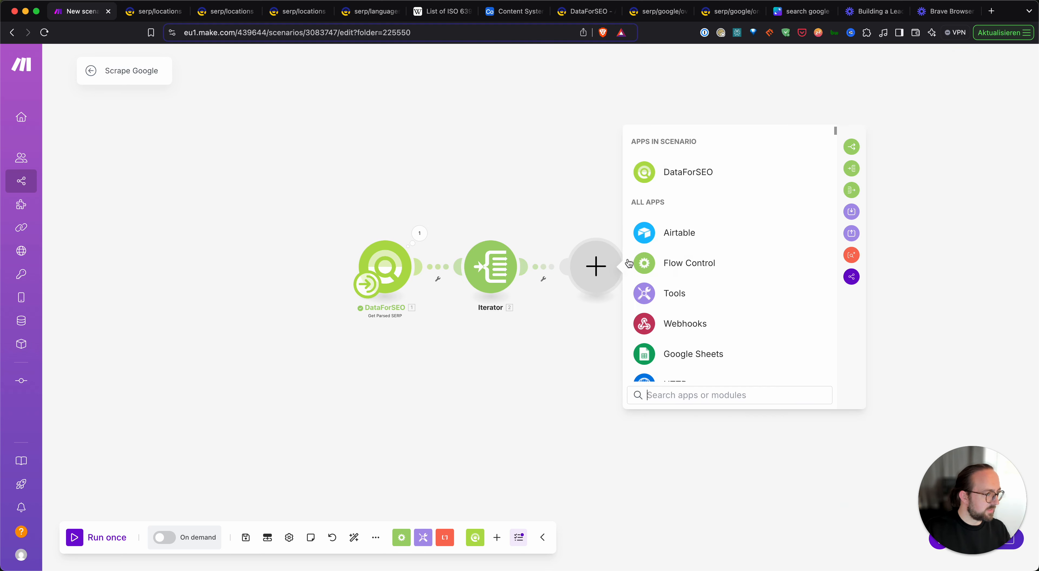
pyautogui.click(689, 228)
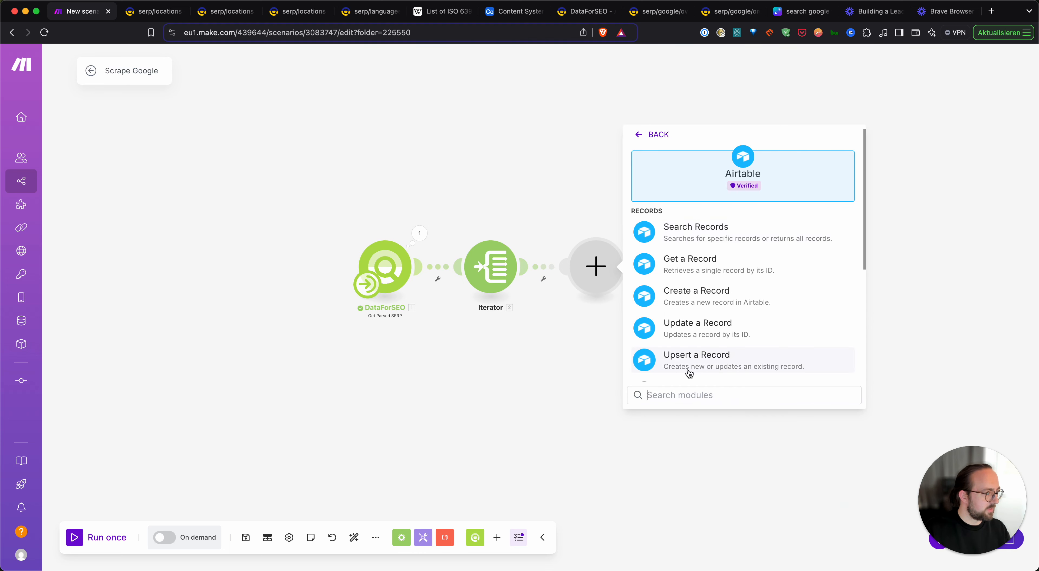
pyautogui.write('crea')
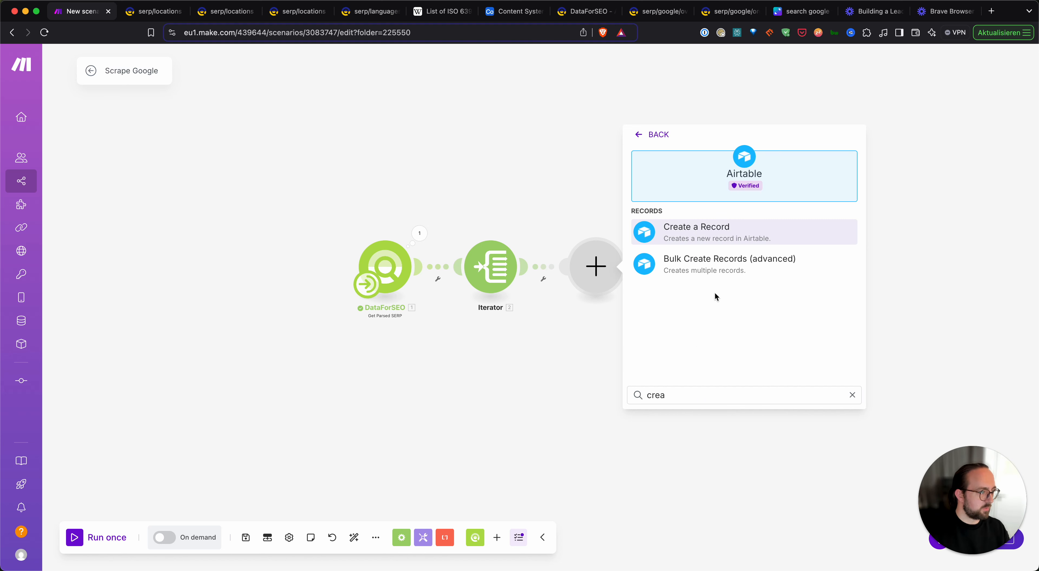
pyautogui.click(717, 233)
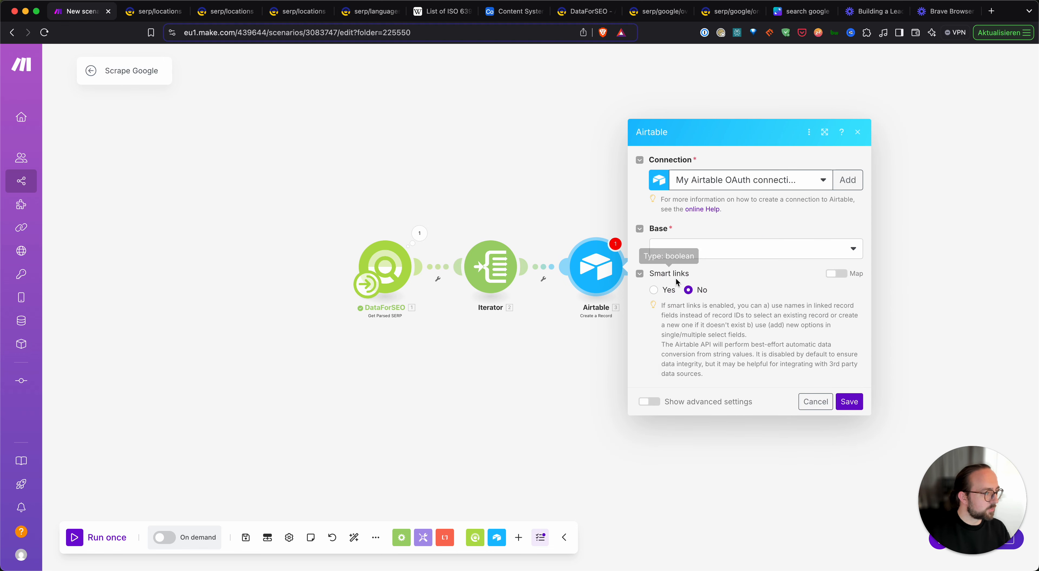
# Step: Set the Airtable module to the "new content" connection, the Content System base and the Lead List table
pyautogui.click(712, 247)
pyautogui.click(849, 251)
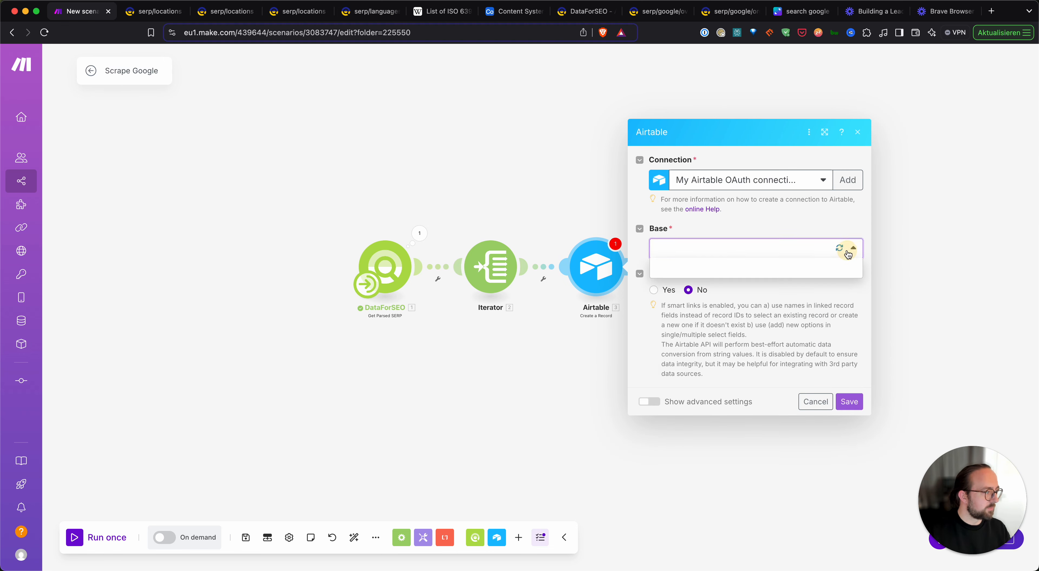
pyautogui.click(760, 181)
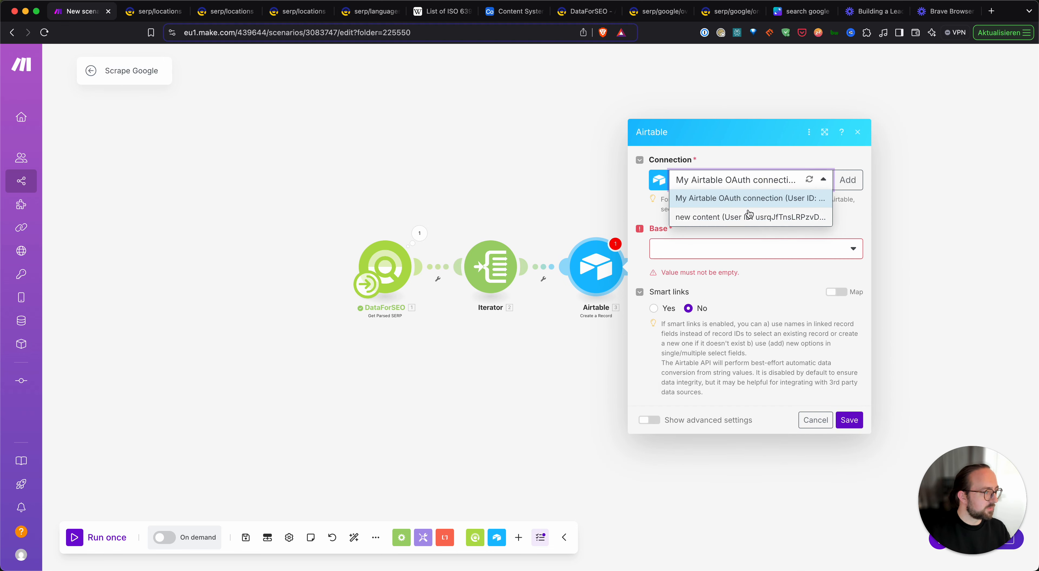
pyautogui.click(749, 214)
pyautogui.click(845, 250)
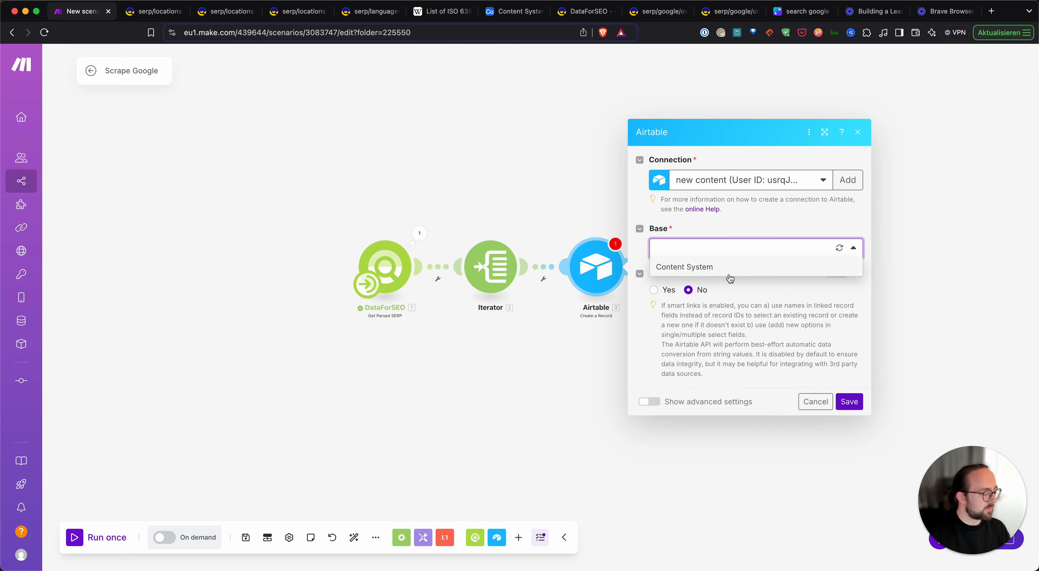
pyautogui.click(698, 271)
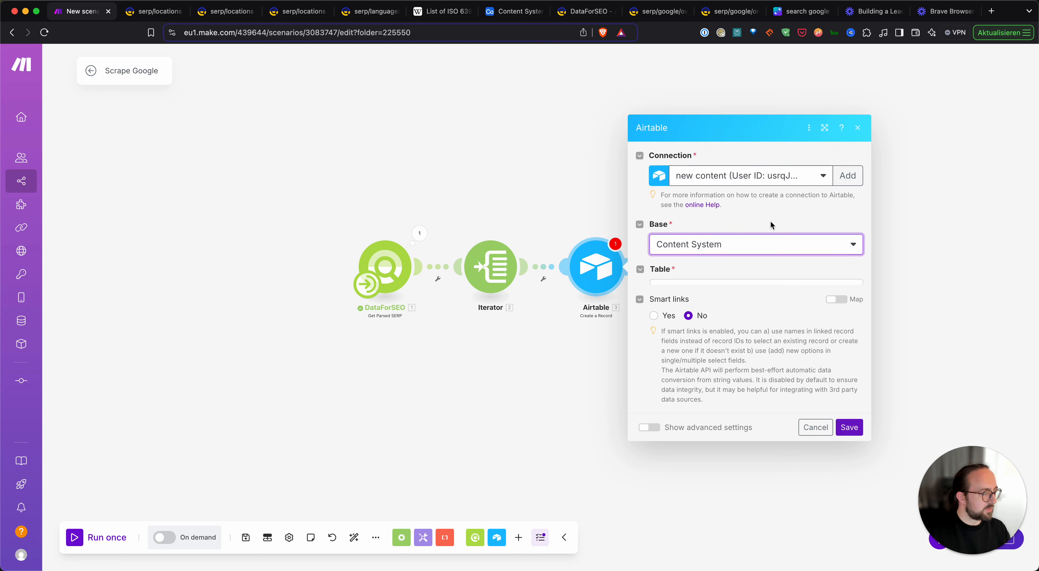
pyautogui.click(706, 270)
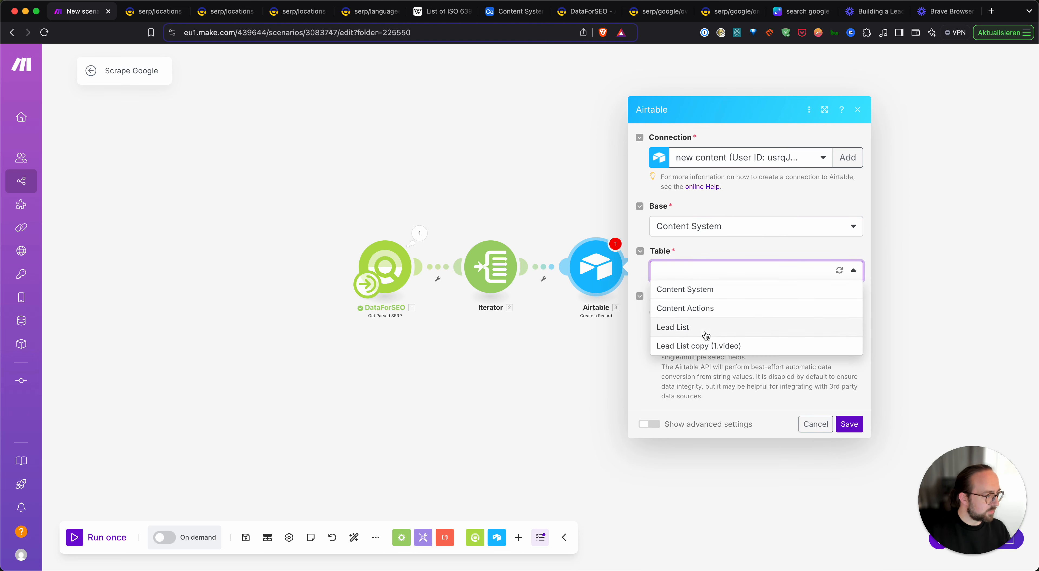
pyautogui.click(706, 333)
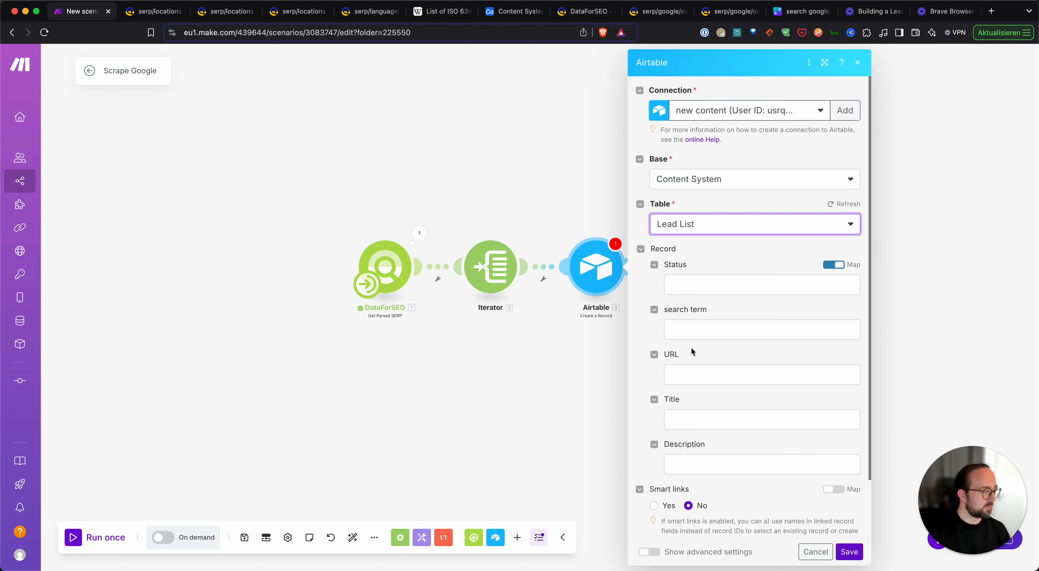
# Step: Map the record's search term to the keyword inside the data of the DataForSEO Tasks
pyautogui.click(696, 329)
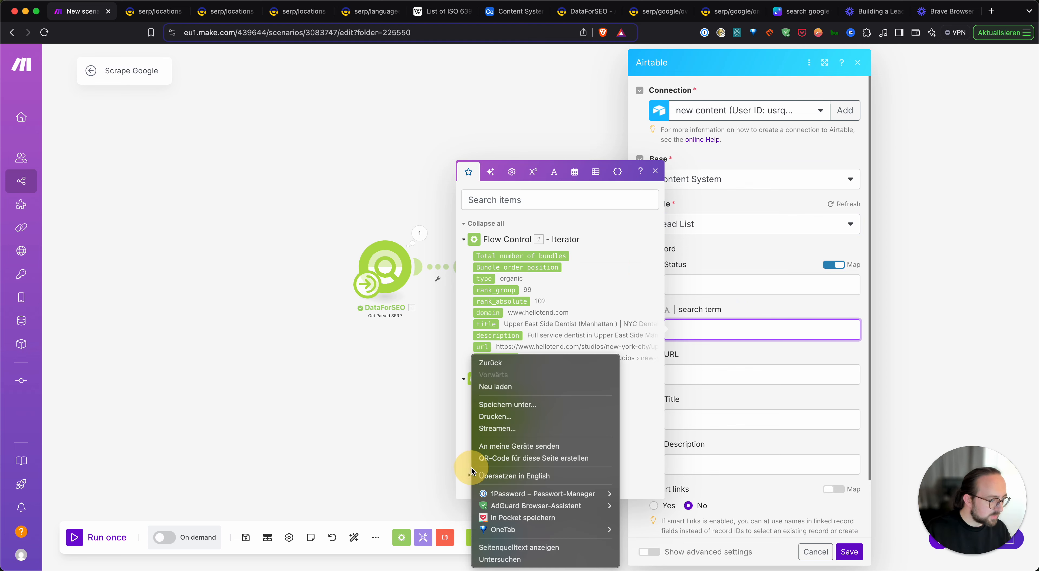
pyautogui.click(468, 477)
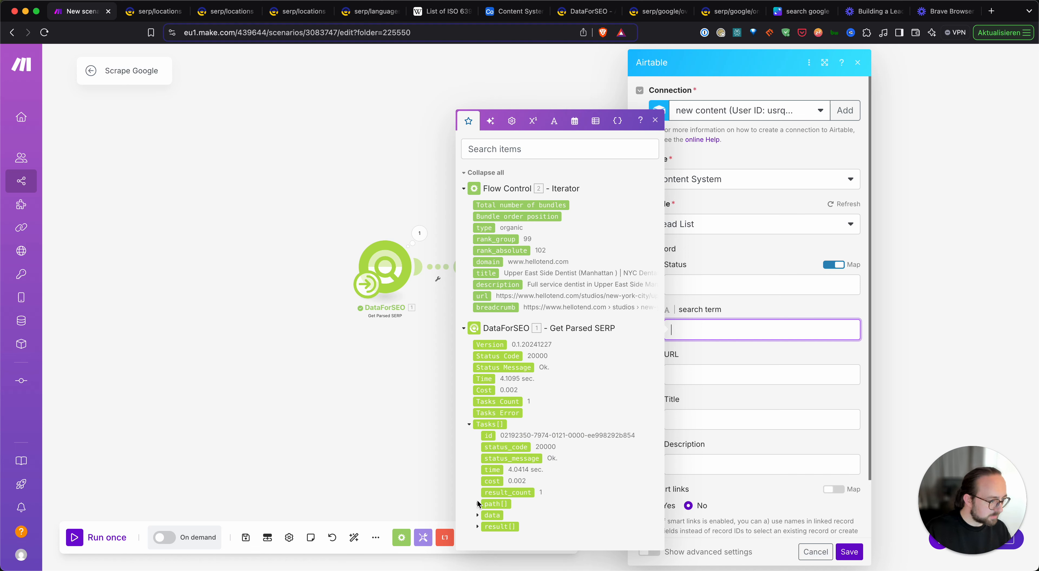
pyautogui.click(477, 515)
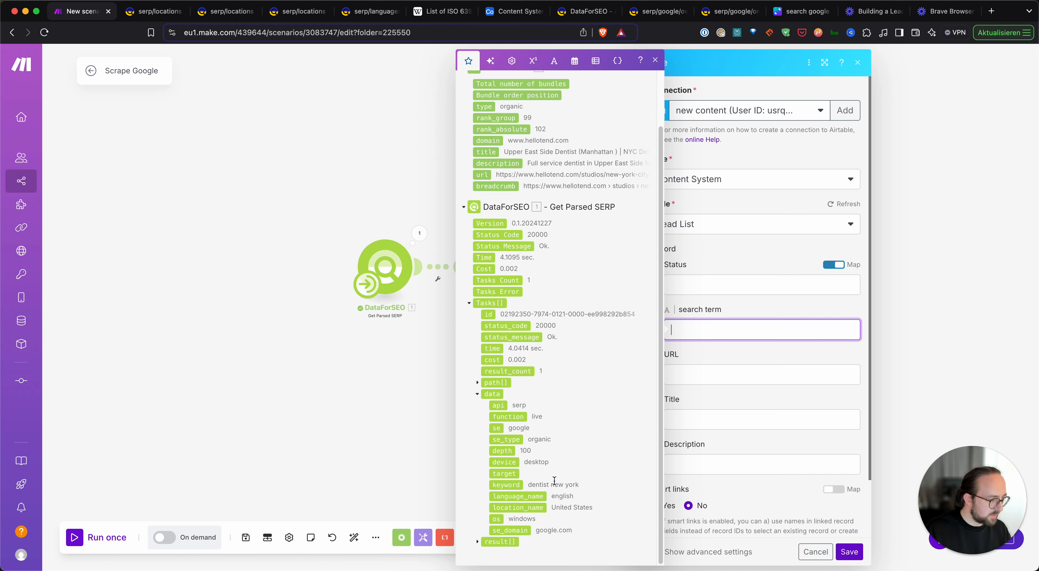
pyautogui.click(513, 486)
# Step: Map the record's URL, Title and Description to the Iterator's url, title and description
pyautogui.click(686, 373)
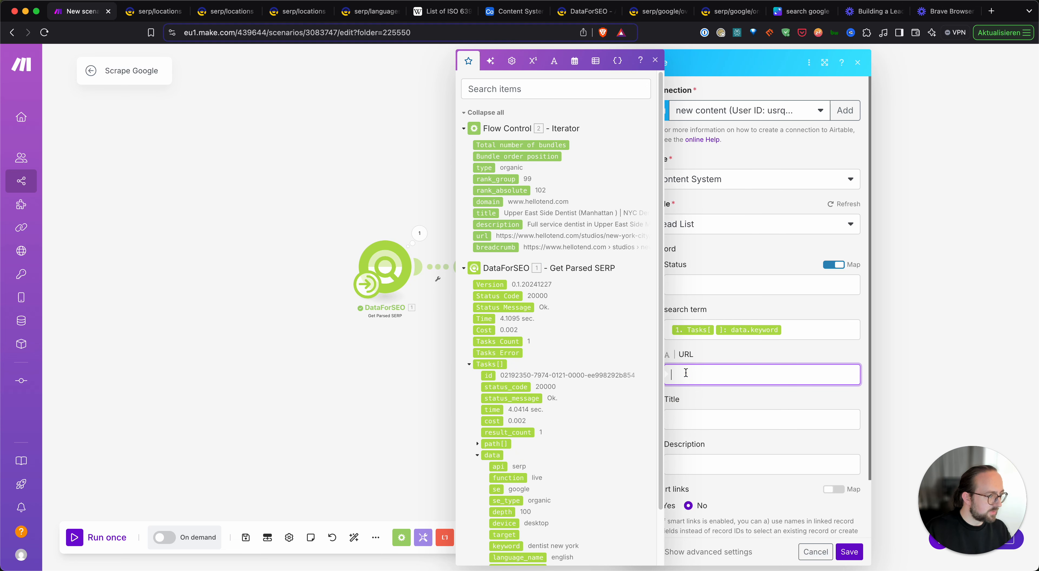
pyautogui.click(484, 236)
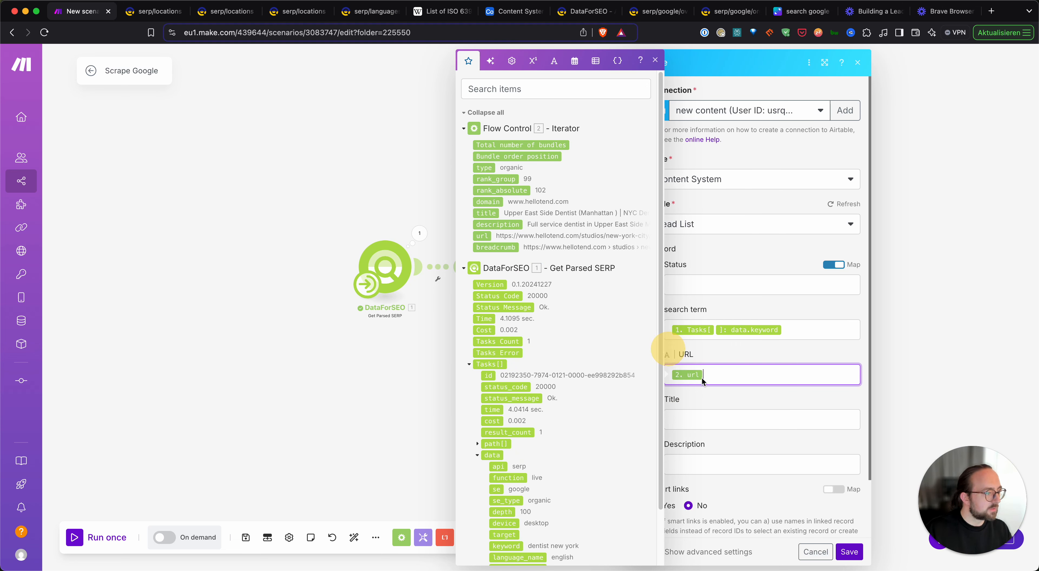
pyautogui.click(707, 419)
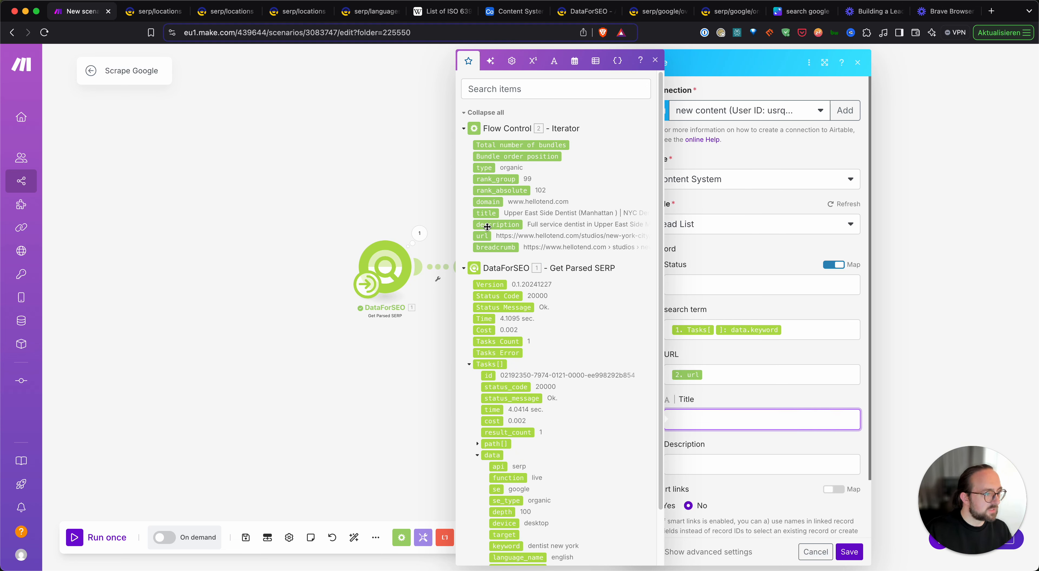
pyautogui.moveTo(489, 214); pyautogui.dragTo(656, 419)
pyautogui.click(694, 464)
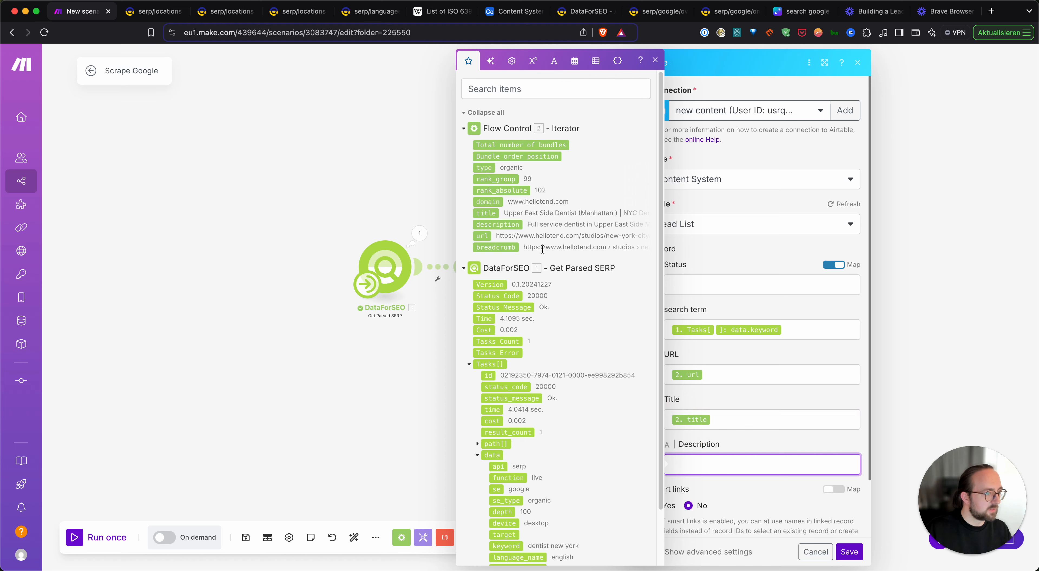
pyautogui.click(513, 221)
# Step: Save the Airtable module settings and the scenario, and switch to the Content System base in Airtable
pyautogui.click(787, 438)
pyautogui.scroll(-3, 787, 438)
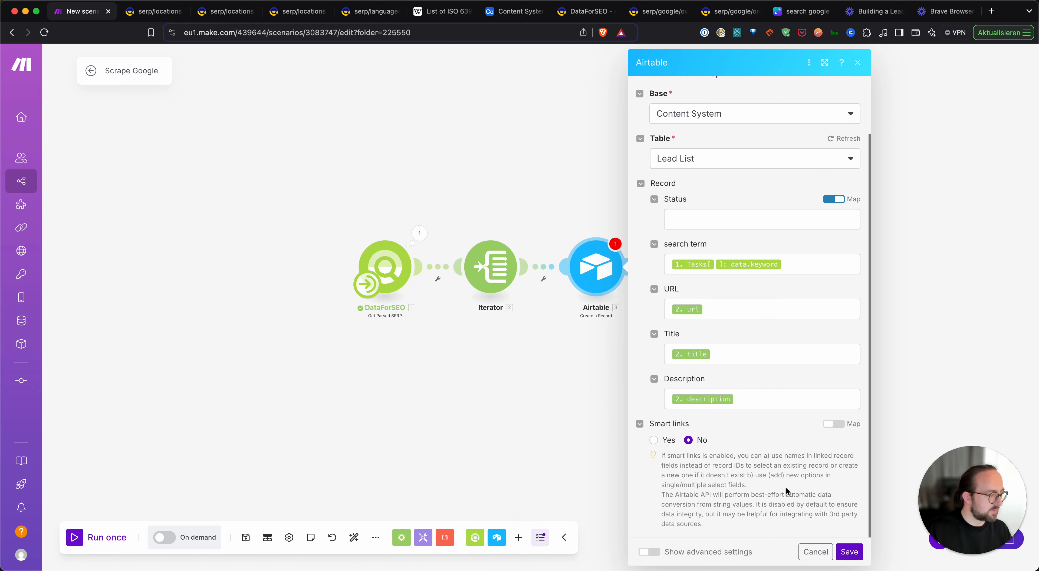
pyautogui.scroll(2, 812, 514)
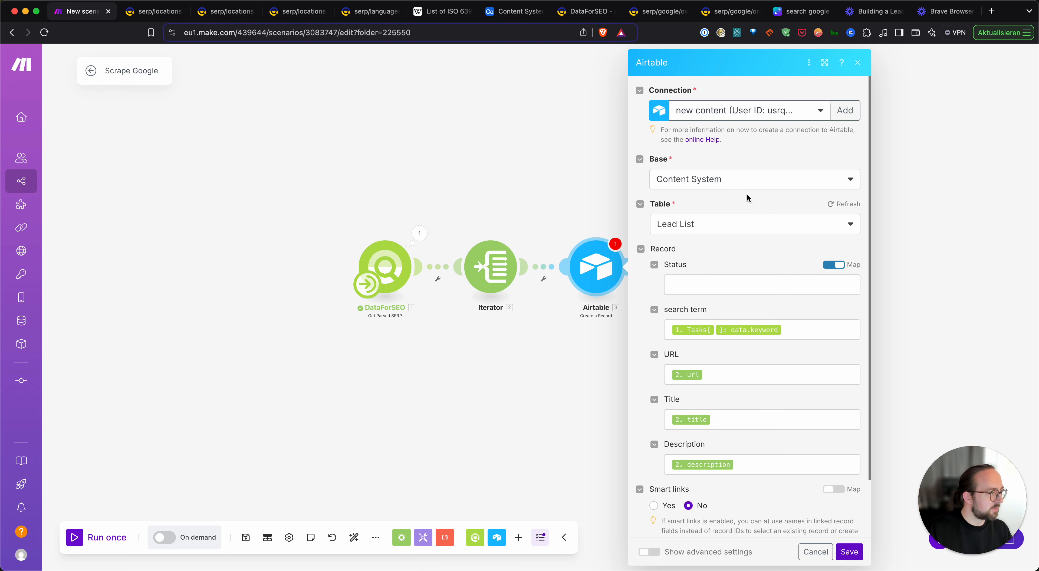
pyautogui.click(850, 552)
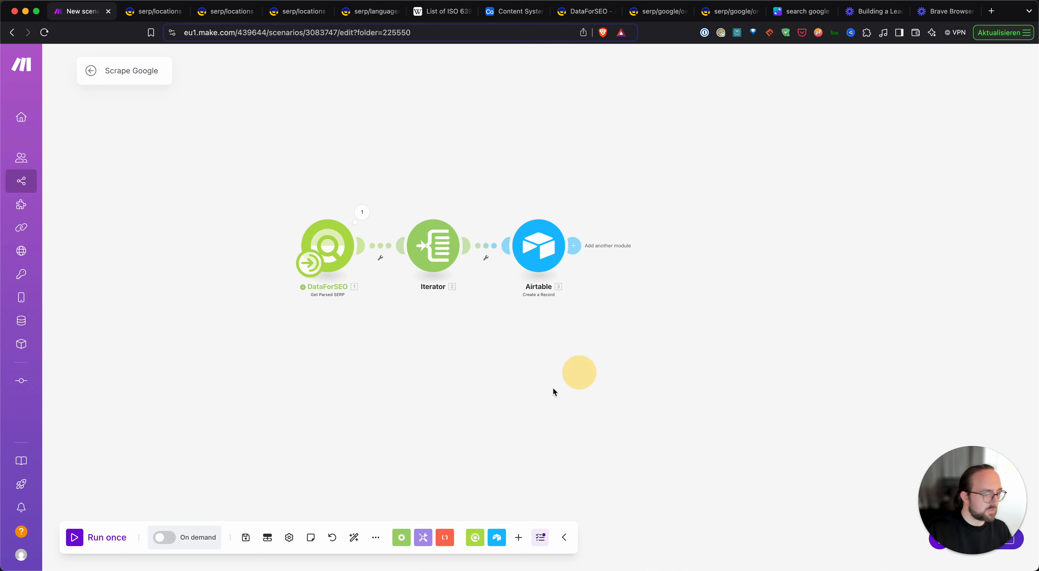
pyautogui.click(244, 541)
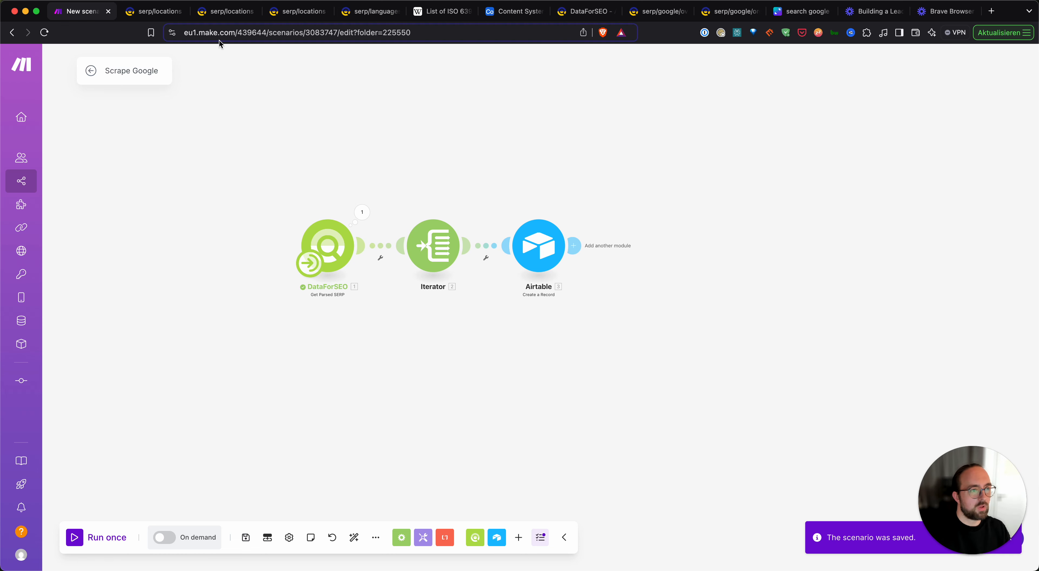
pyautogui.click(509, 12)
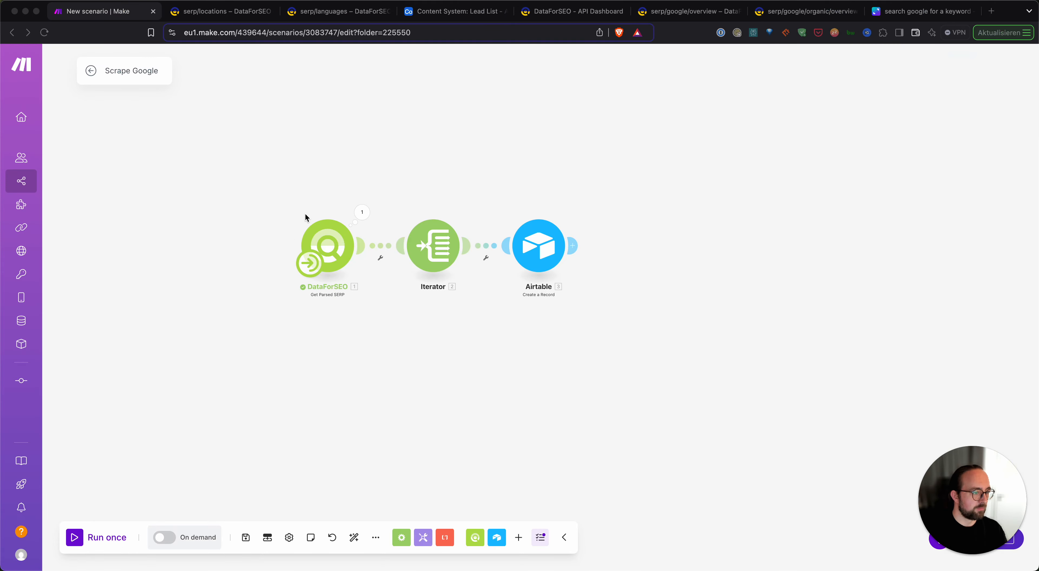
# Step: In the Make scenario, run only the DataForSEO module, review its input and output, and close the results
pyautogui.rightClick(331, 234)
pyautogui.click(351, 260)
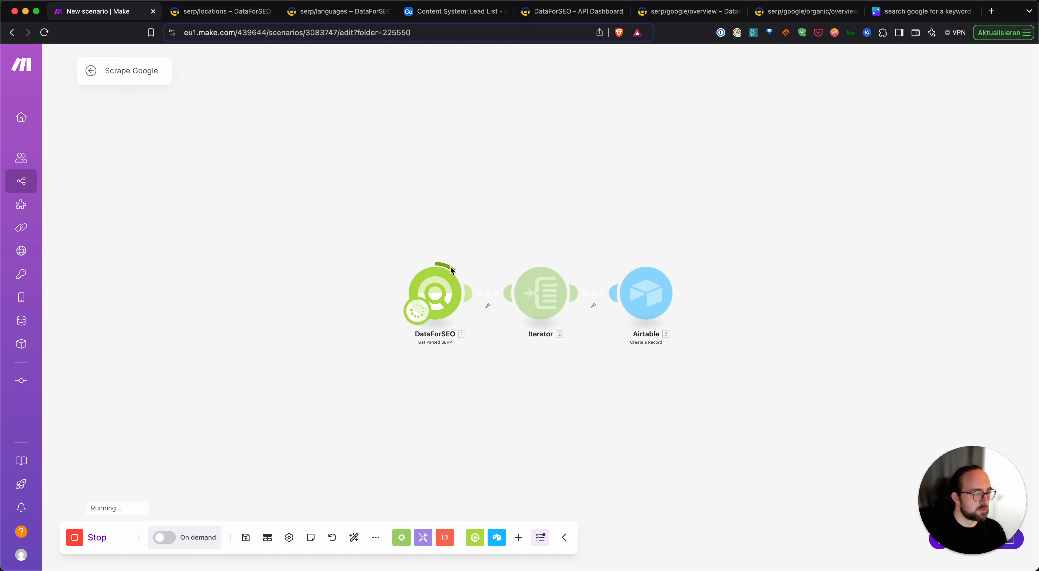
pyautogui.click(469, 259)
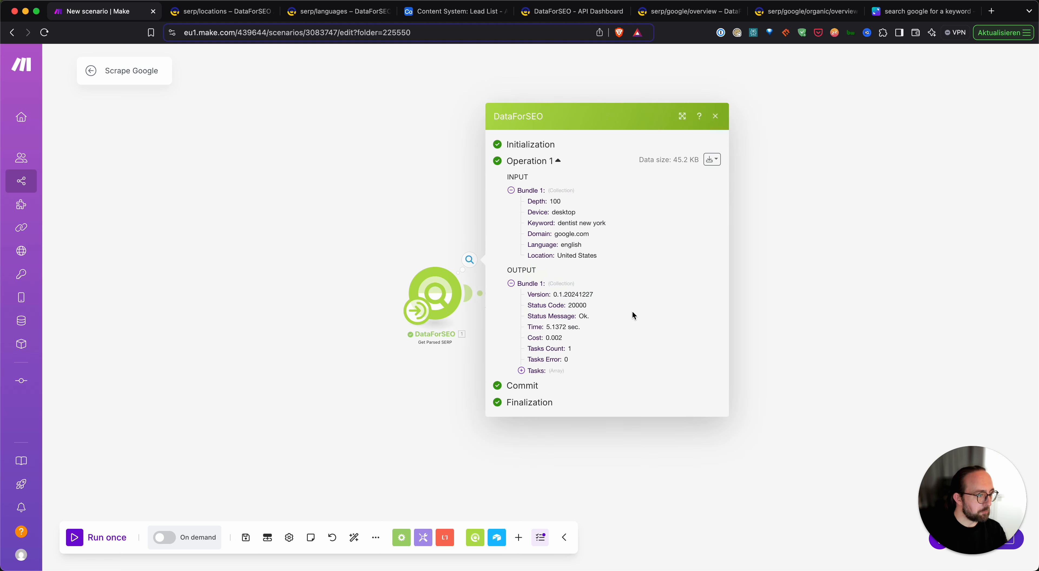
pyautogui.click(793, 247)
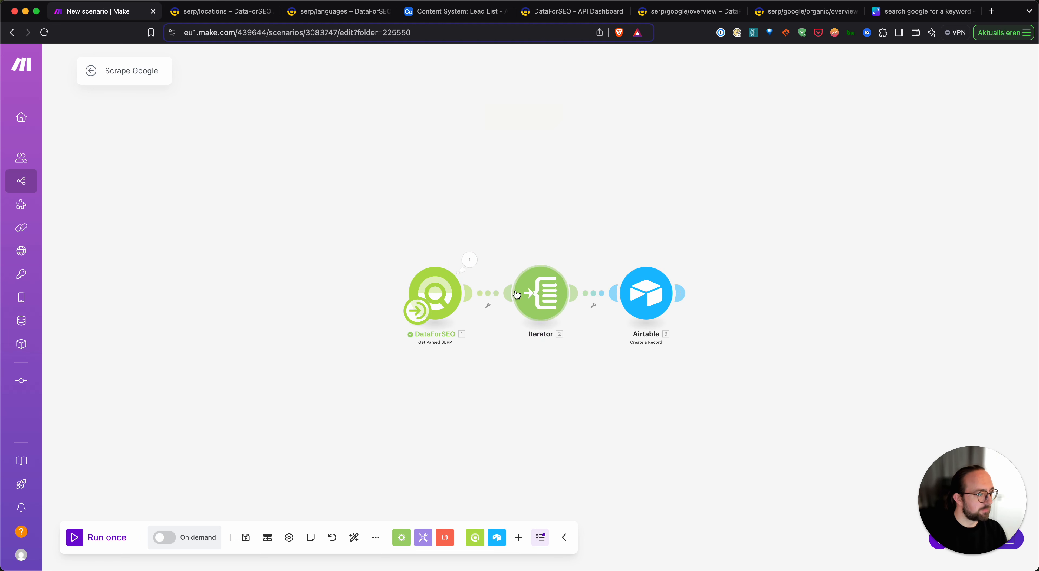
# Step: Run the whole scenario once, from the DataForSEO module through the Iterator to Airtable
pyautogui.moveTo(541, 214); pyautogui.dragTo(431, 189)
pyautogui.rightClick(342, 262)
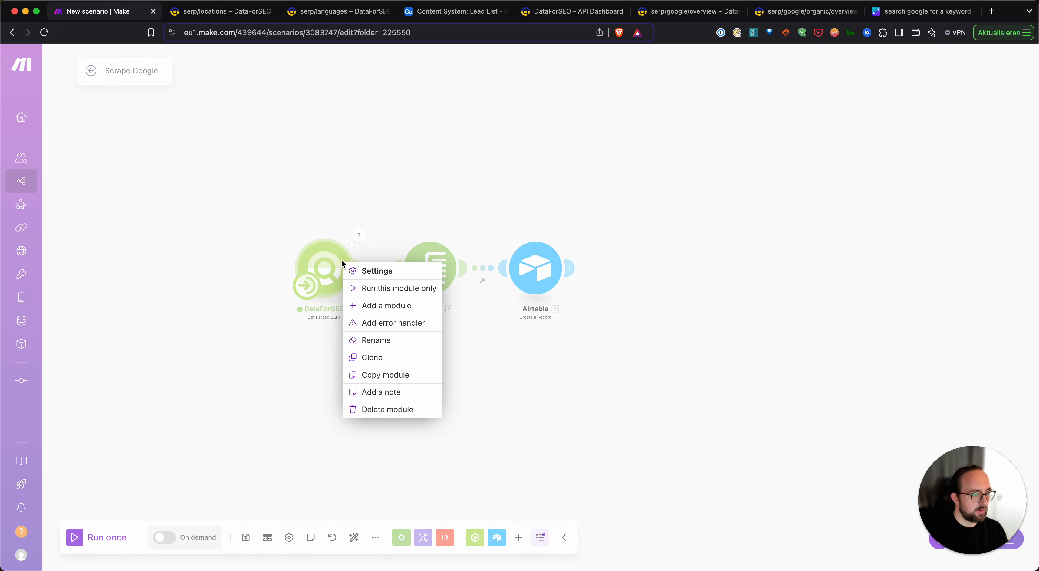
pyautogui.click(364, 286)
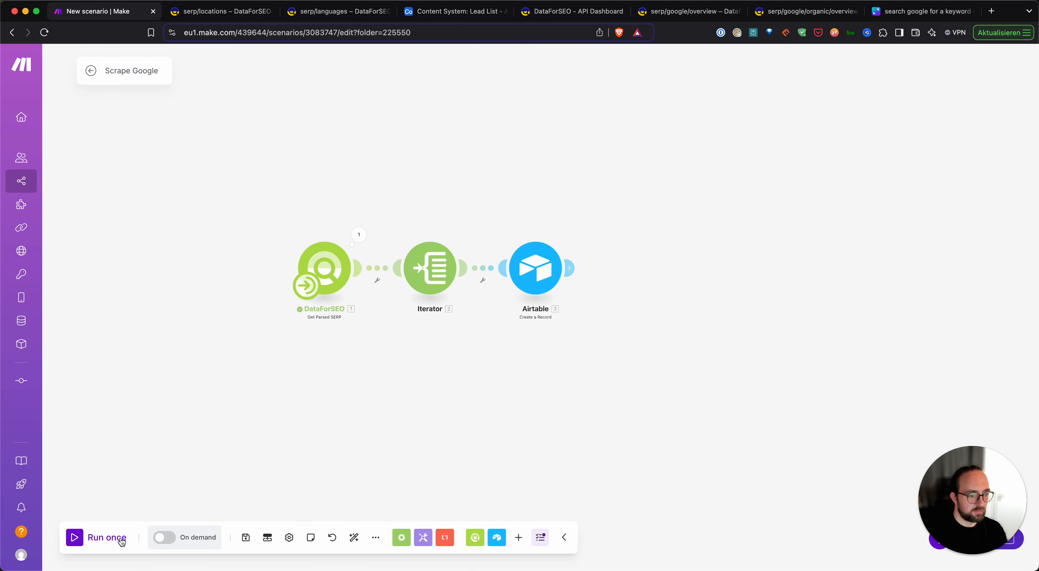
pyautogui.click(70, 536)
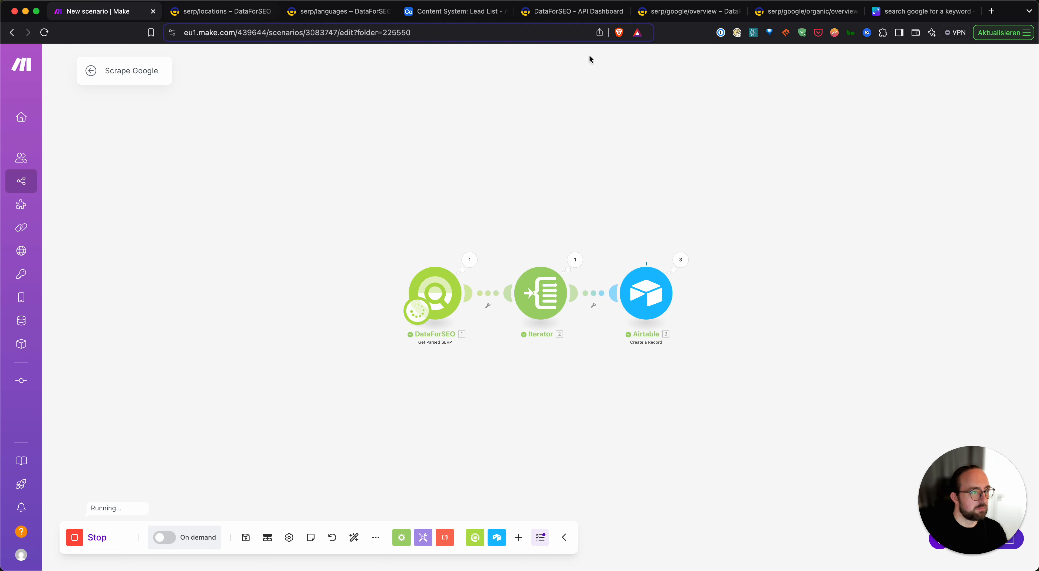
# Step: Switch to Airtable and examine the search terms, URLs, titles and descriptions of the records in the Lead List table
pyautogui.click(477, 12)
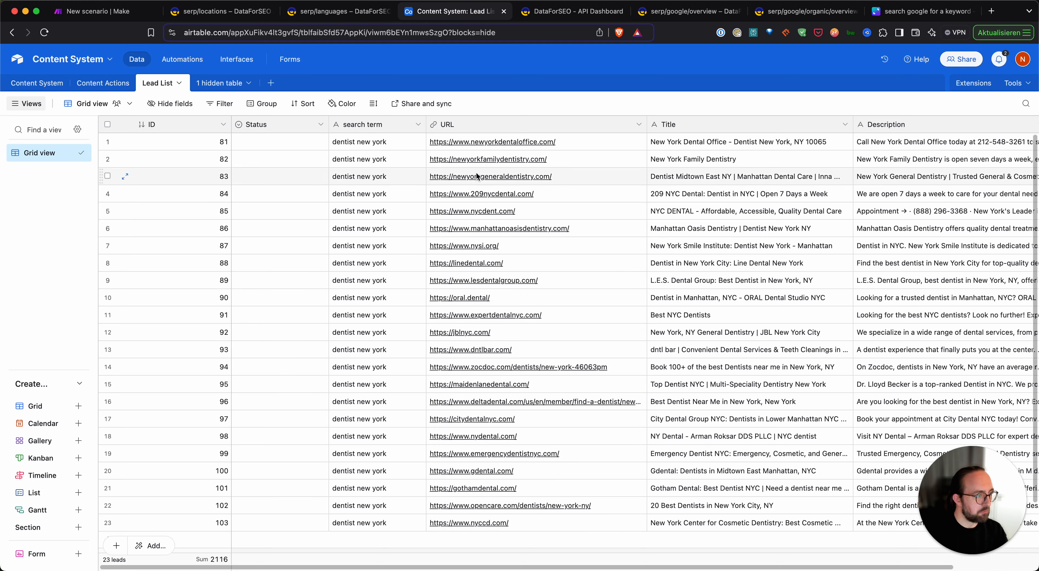
pyautogui.scroll(-5, 491, 323)
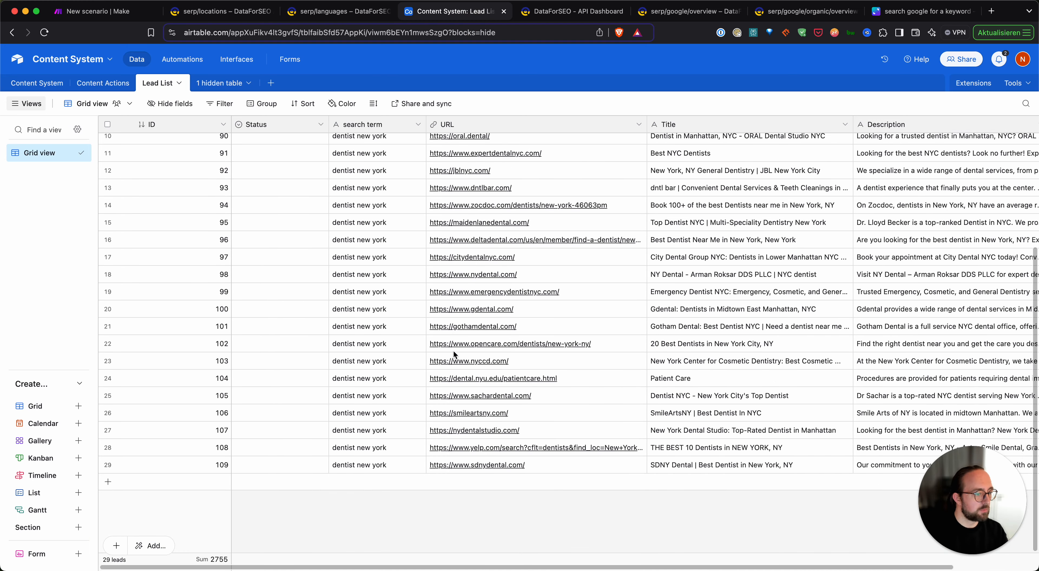
pyautogui.scroll(5, 490, 322)
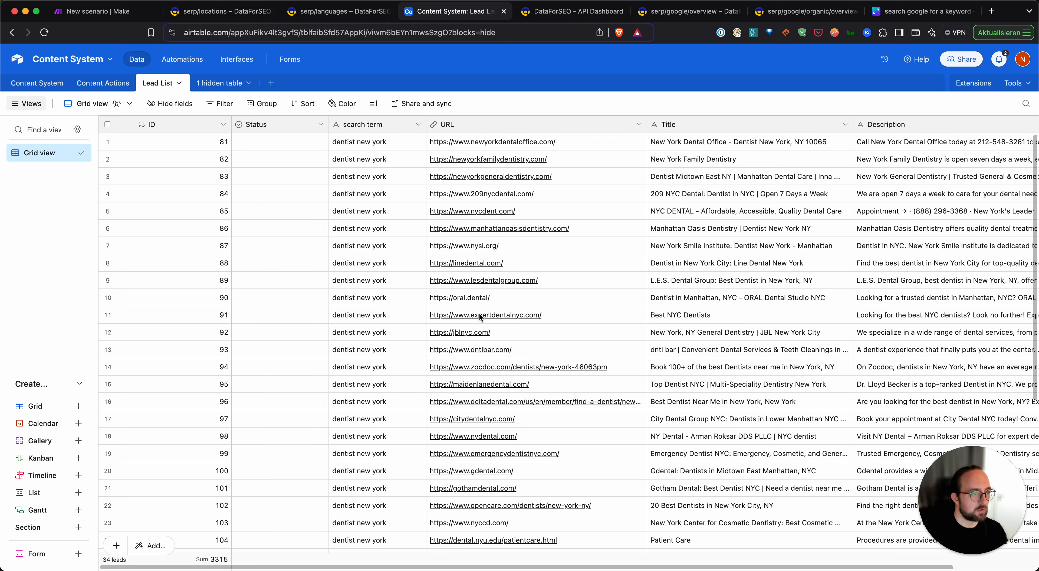
pyautogui.scroll(-10, 423, 274)
pyautogui.scroll(-4, 418, 278)
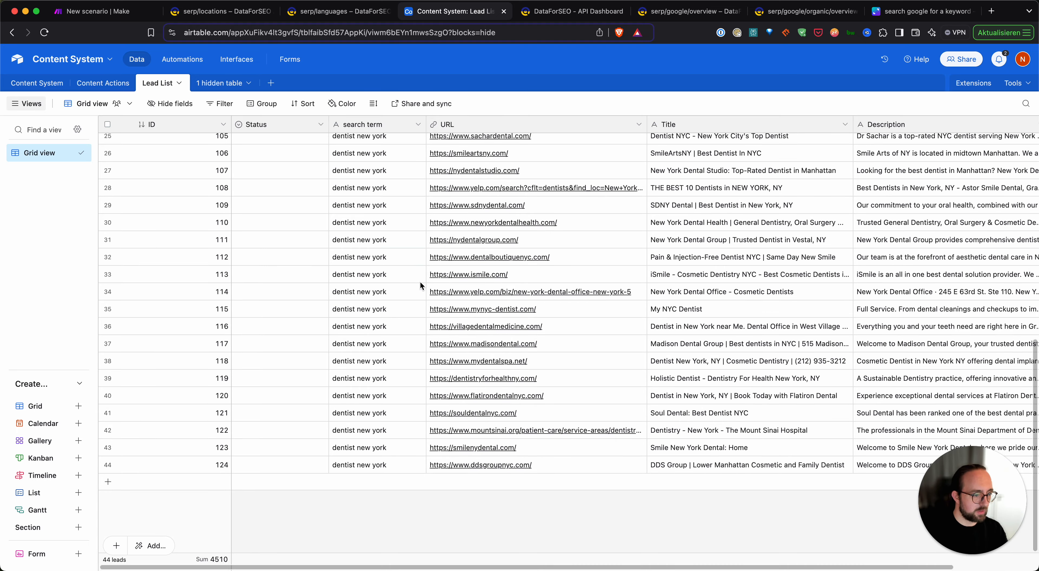
pyautogui.scroll(8, 486, 332)
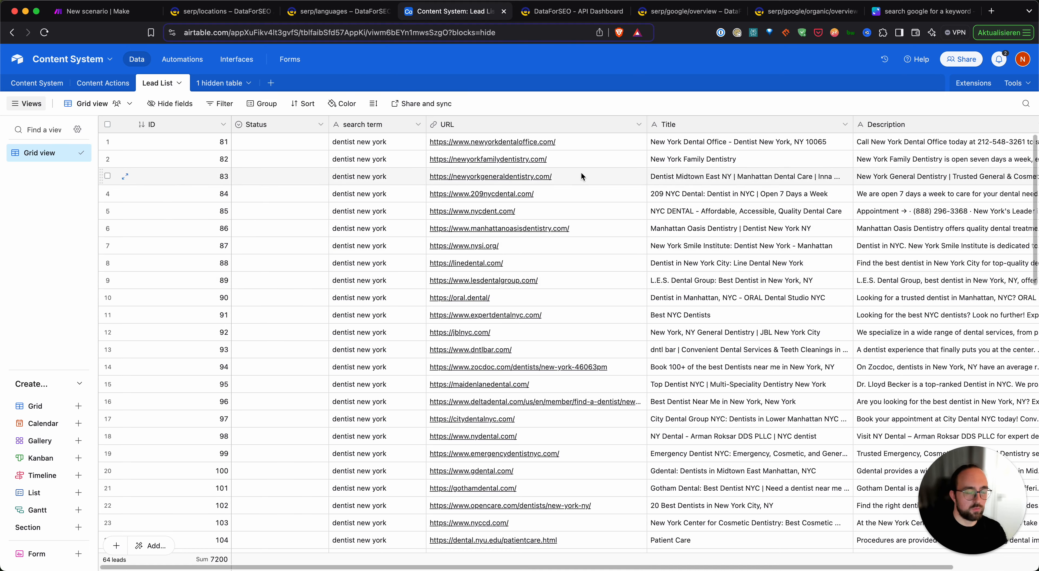
pyautogui.scroll(-15, 534, 222)
pyautogui.scroll(-3, 535, 223)
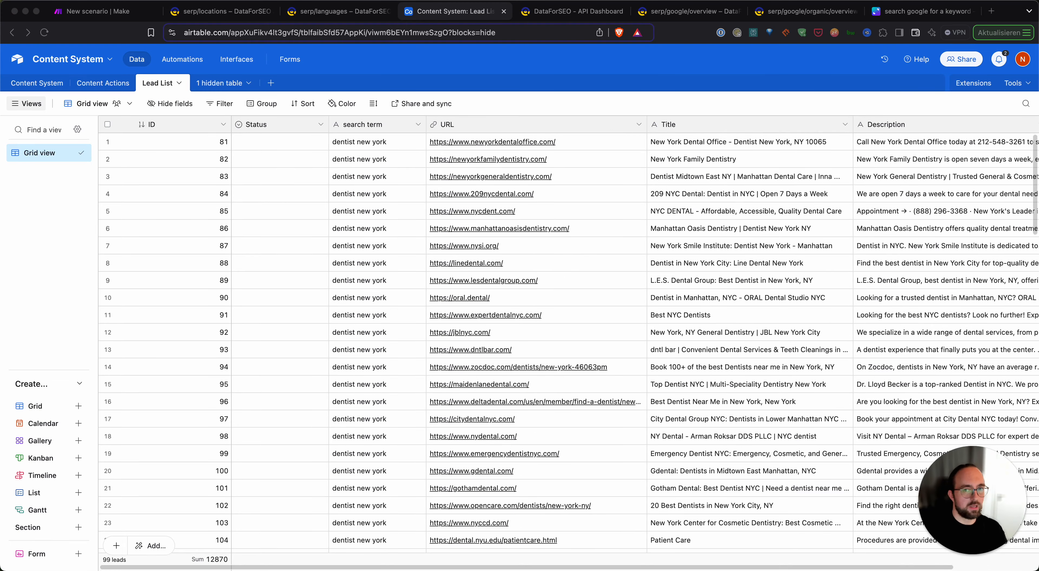